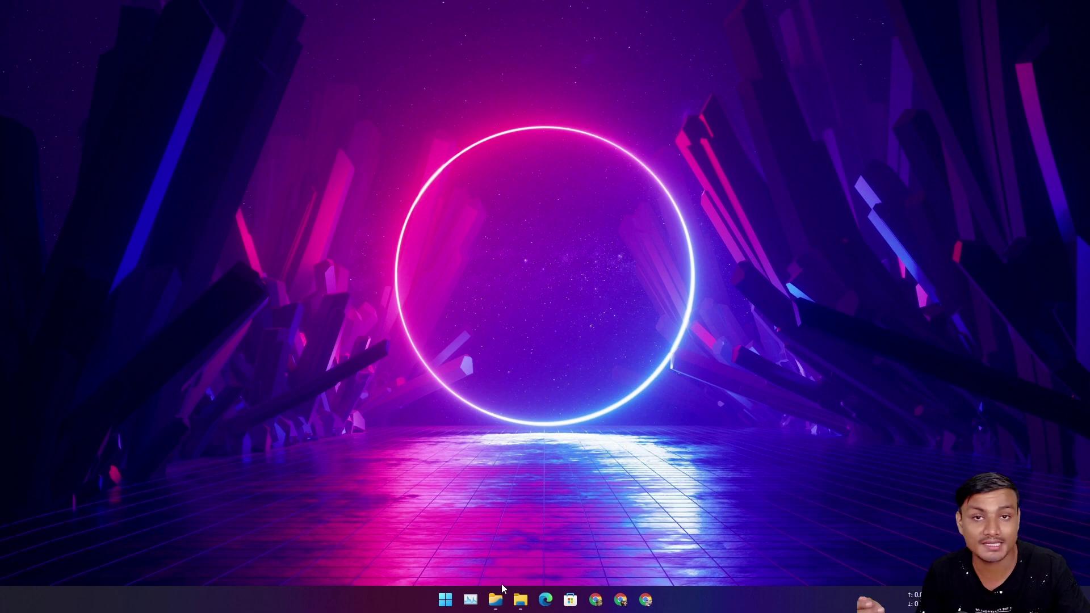
Put Files beside a File Explorer This PC window and switch Files to a single pane
click(496, 600)
click(520, 601)
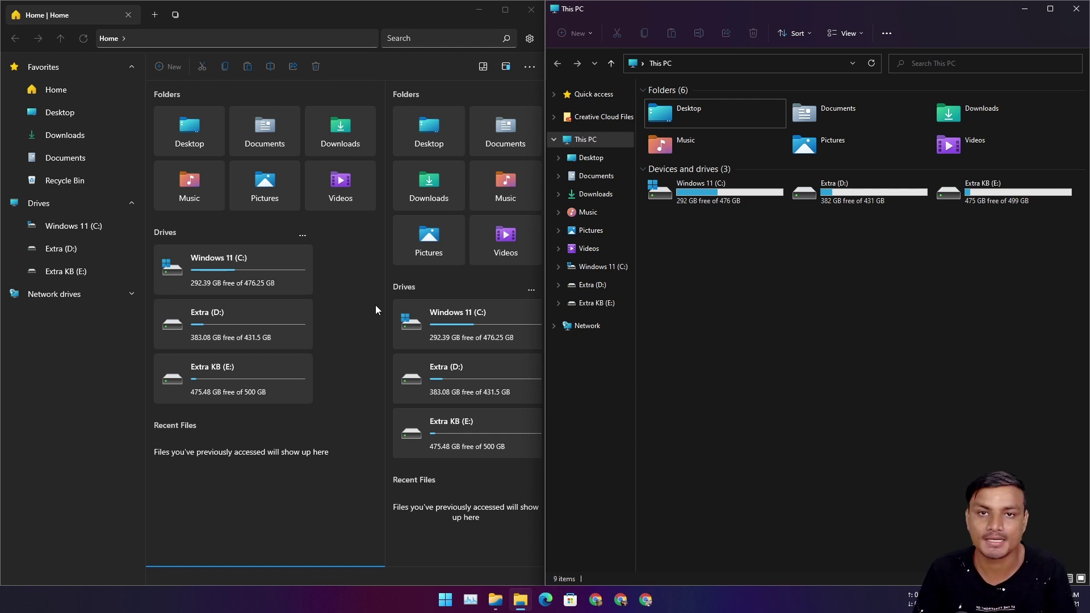
click(484, 66)
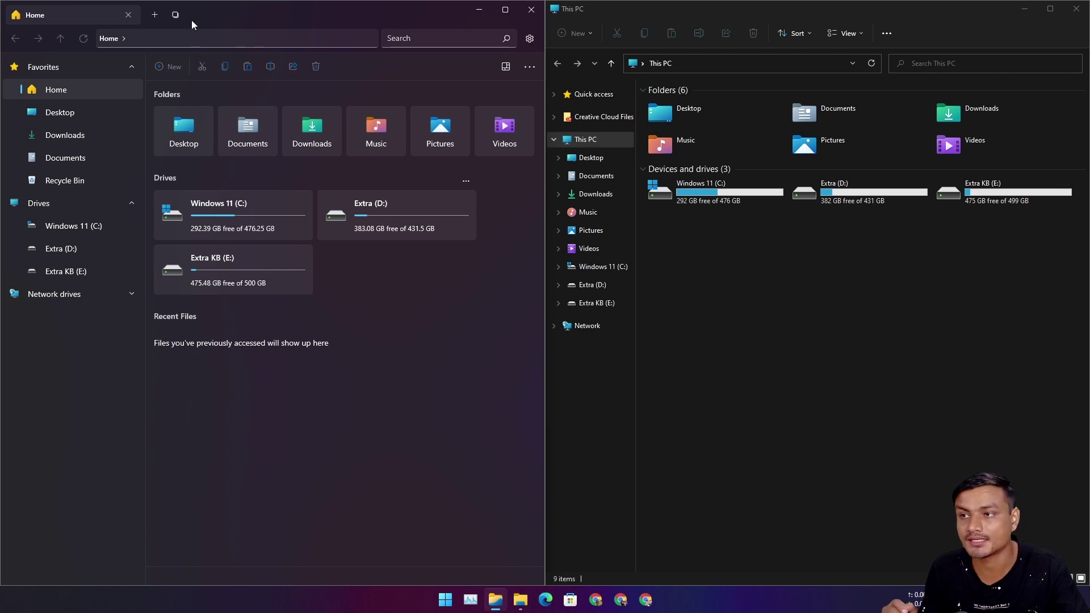
click(154, 15)
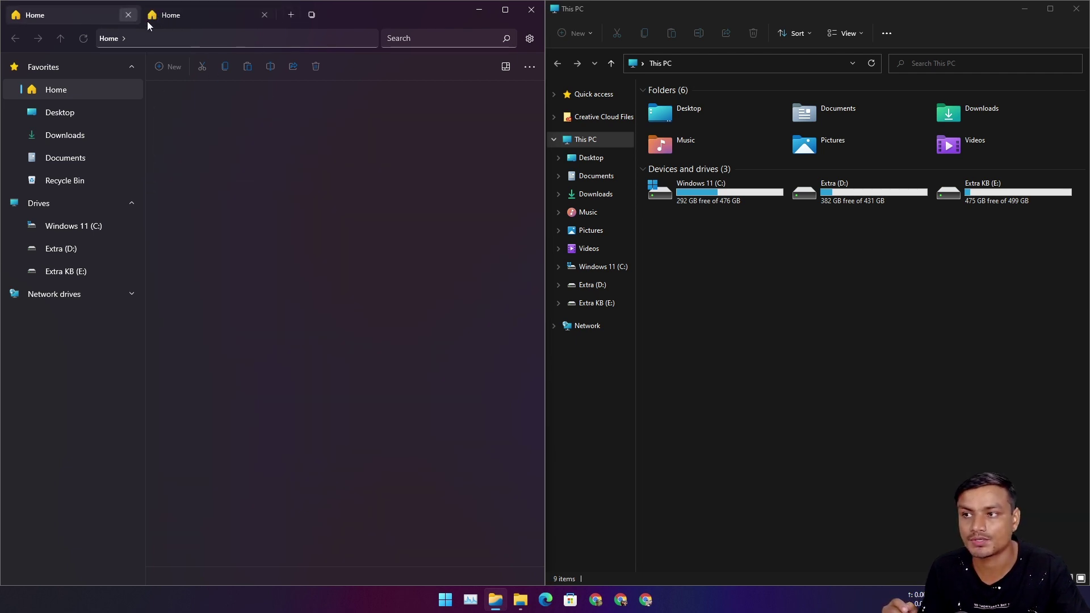
click(290, 15)
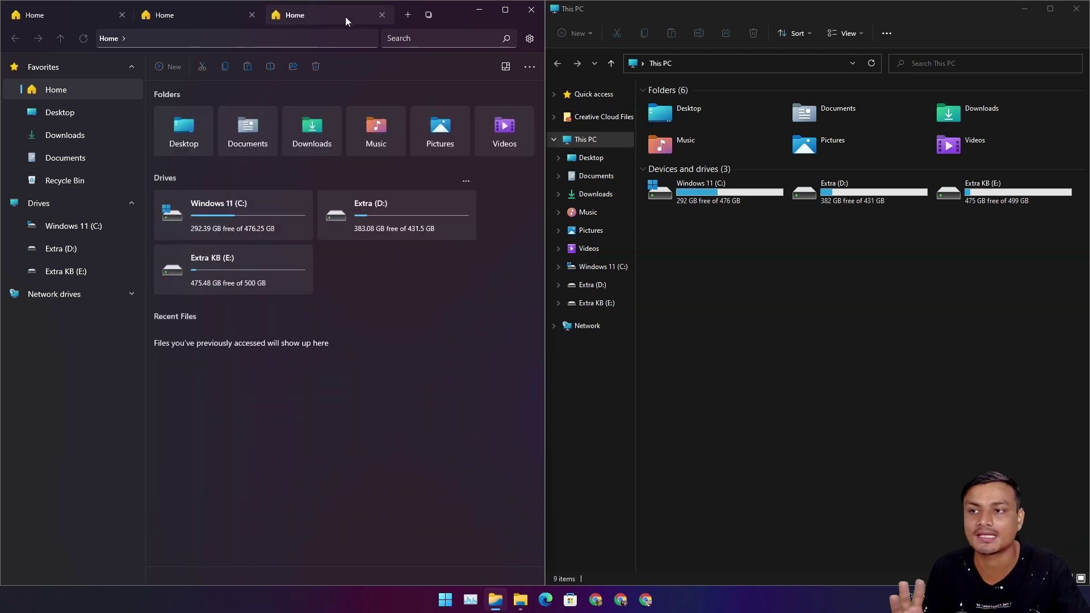
click(382, 14)
click(249, 14)
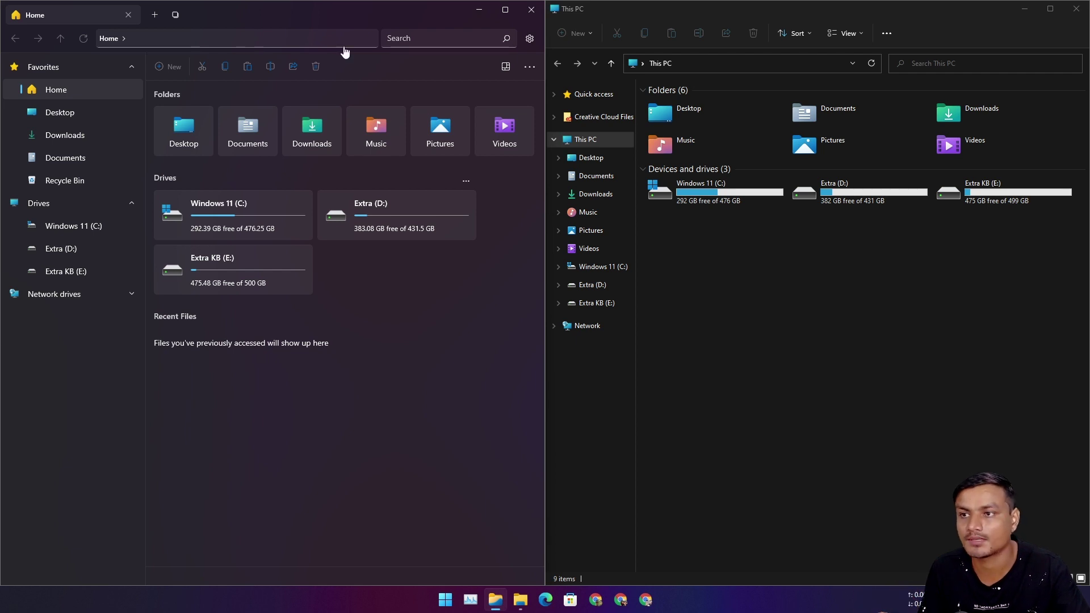
drag(326, 14, 2, 192)
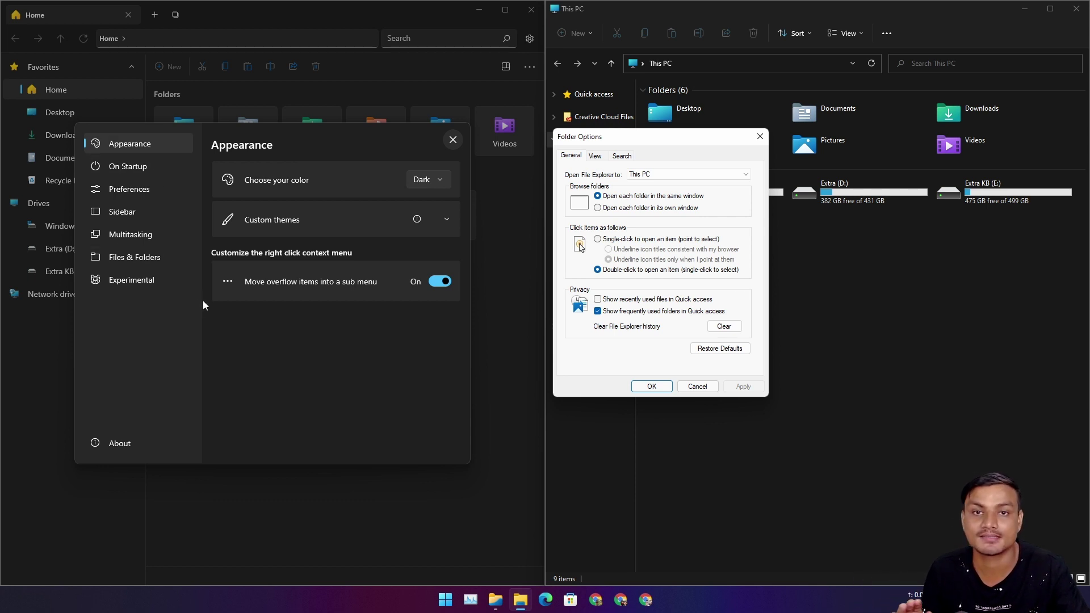
drag(653, 142, 765, 148)
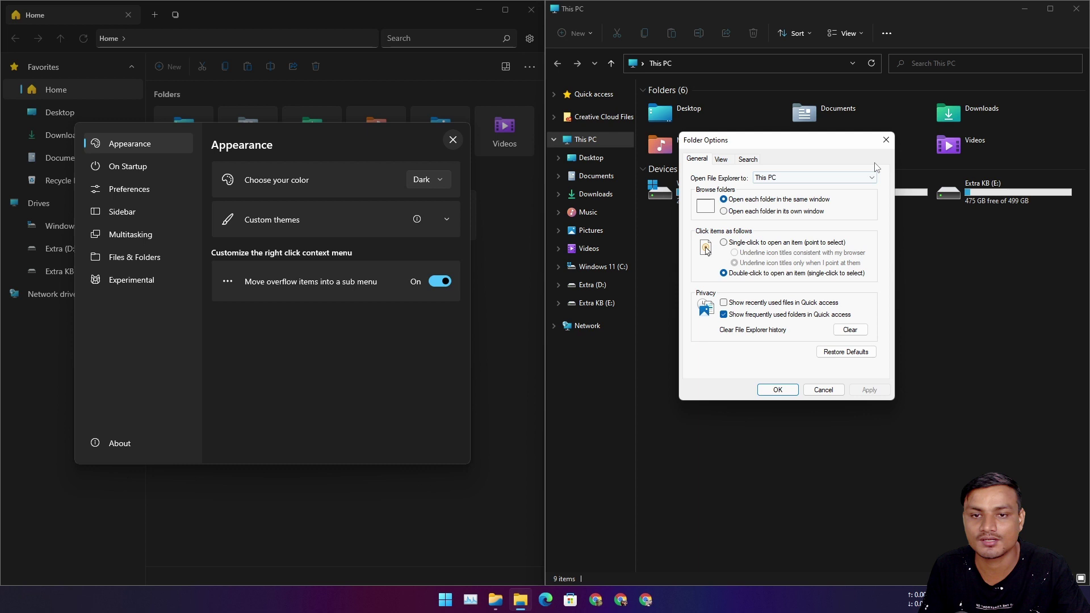
click(885, 142)
click(453, 141)
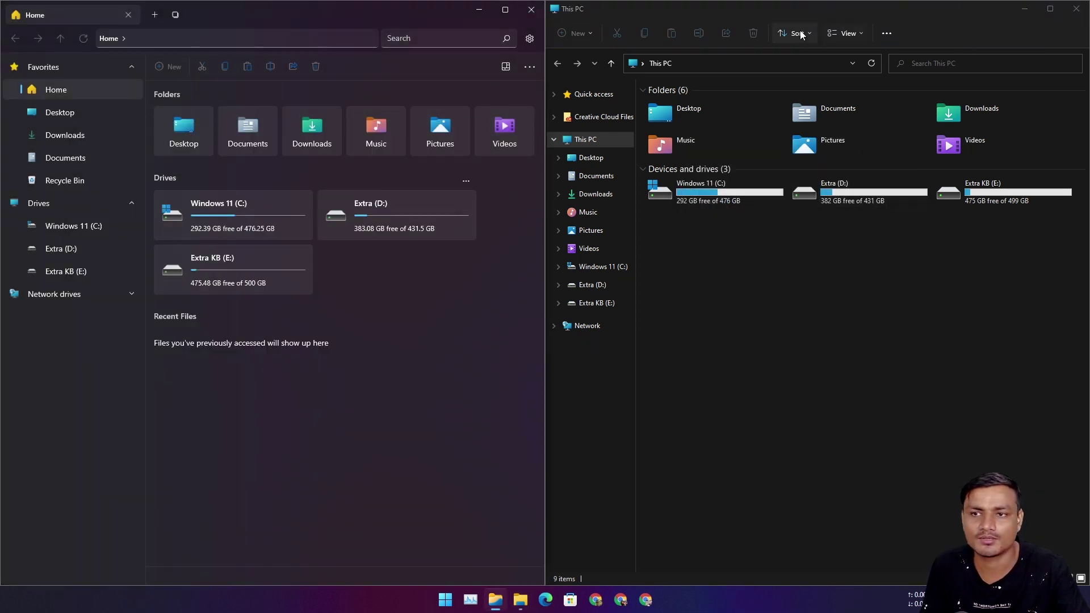
Close File Explorer, maximize Files, then open Documents in a new tab and close it
click(1075, 12)
click(505, 10)
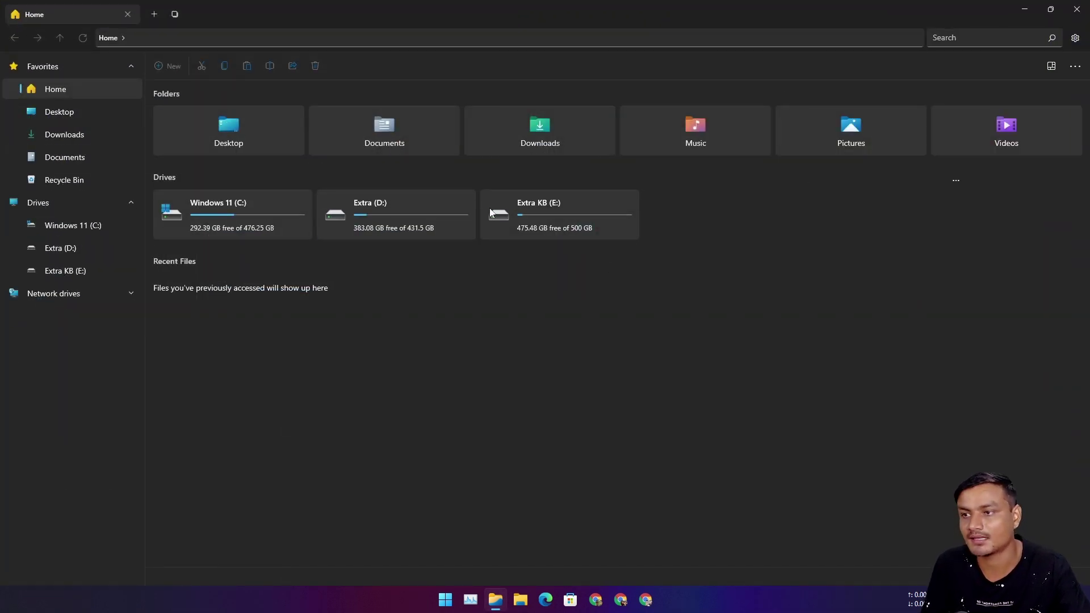
click(156, 15)
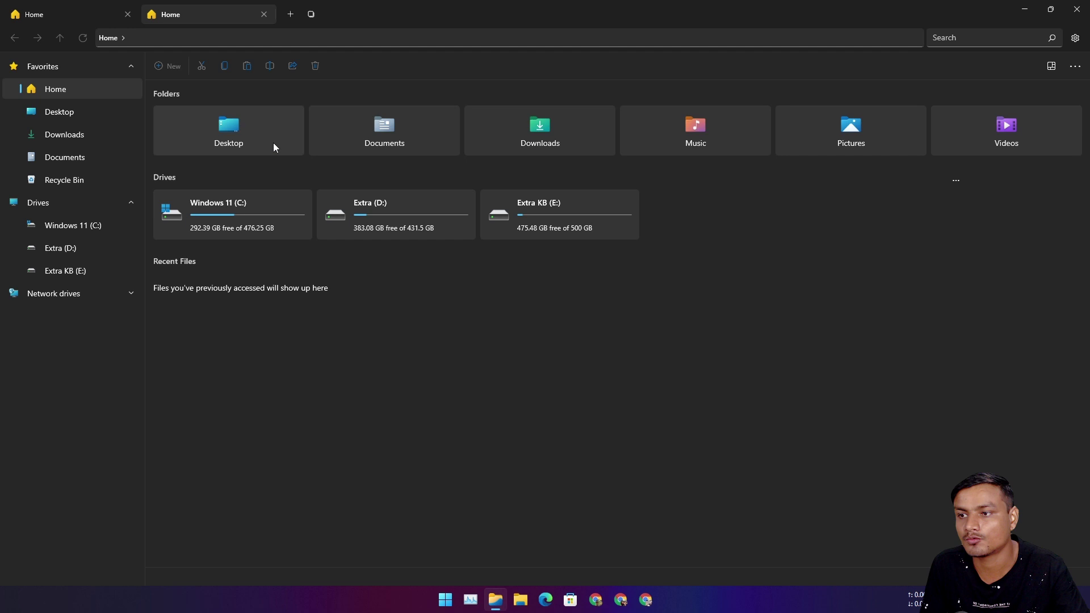
click(411, 138)
click(80, 19)
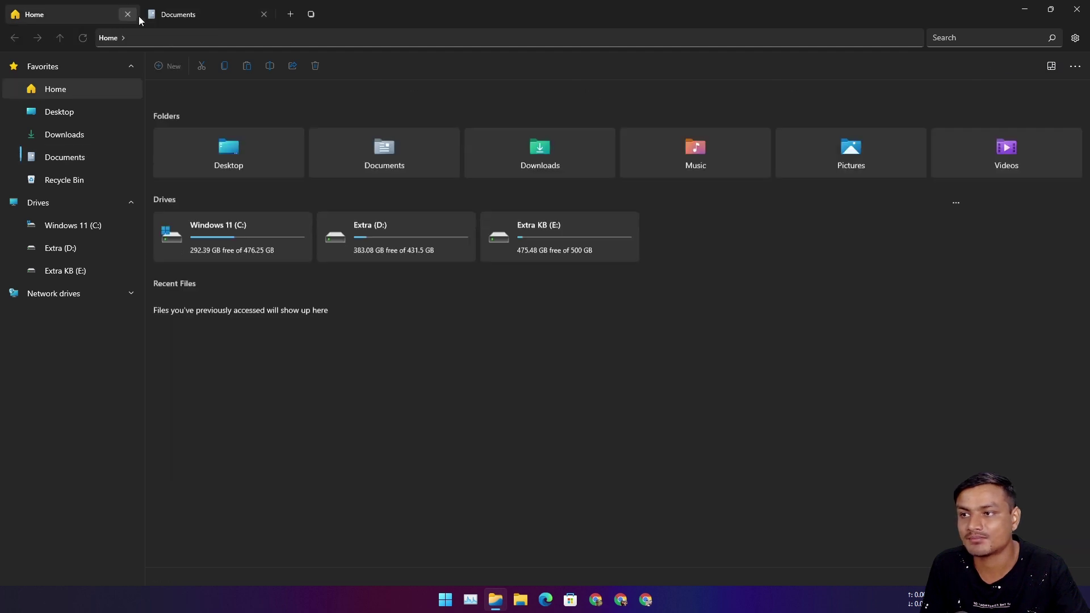
click(191, 17)
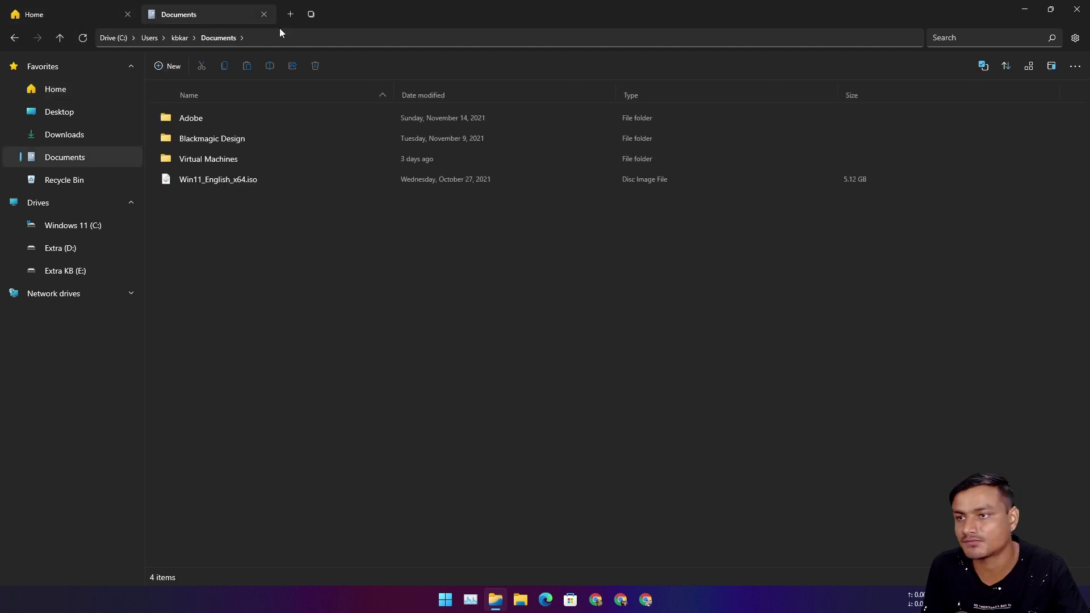
click(264, 15)
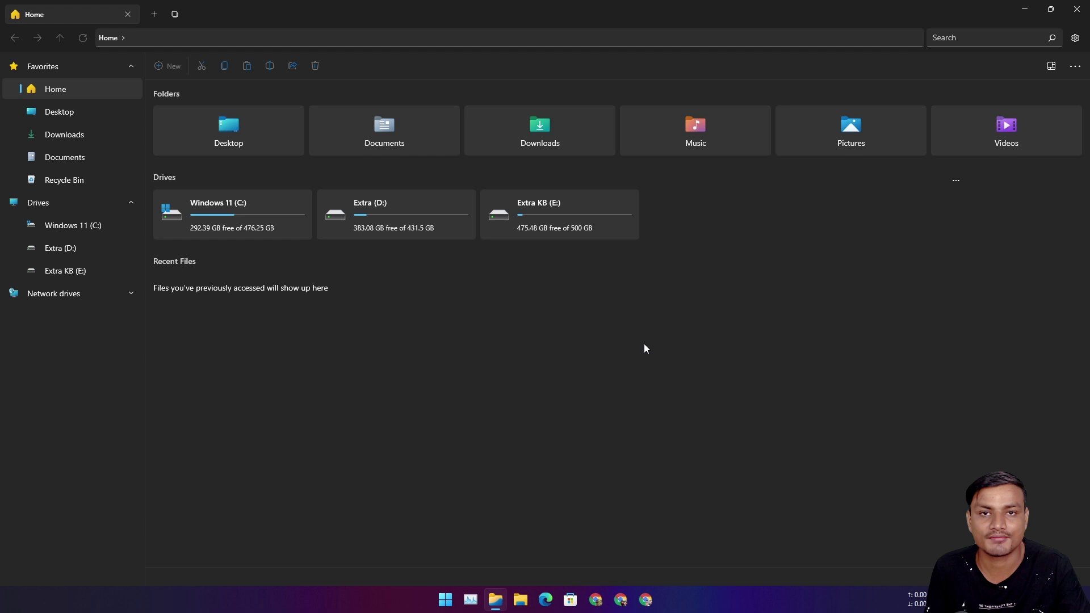
Show Downloads in Files with TrafficMonitor selected, and compare it with File Explorer's Downloads view
click(76, 135)
click(237, 122)
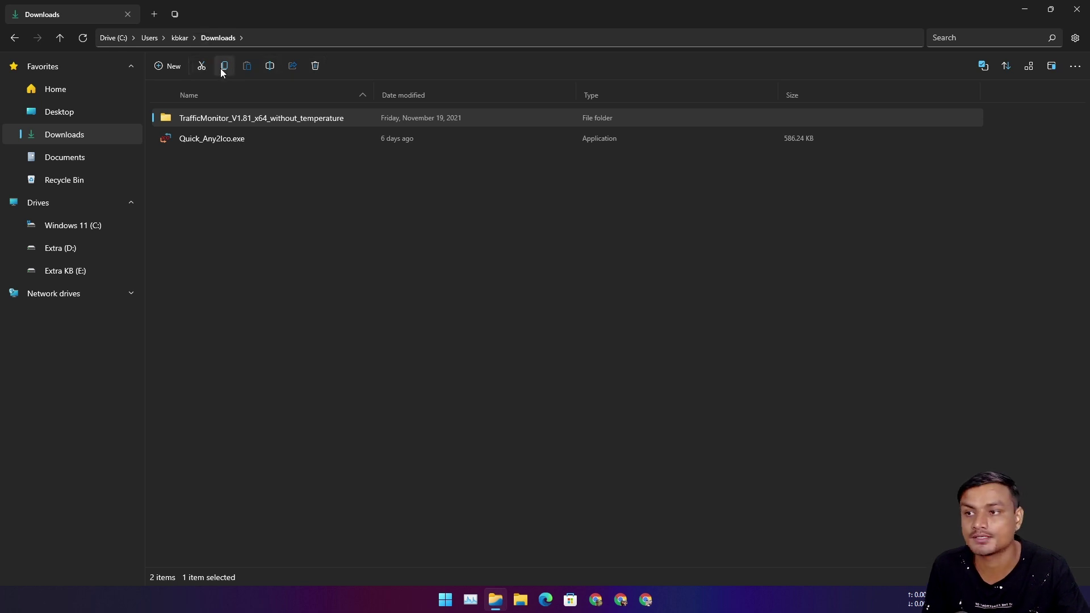
click(520, 600)
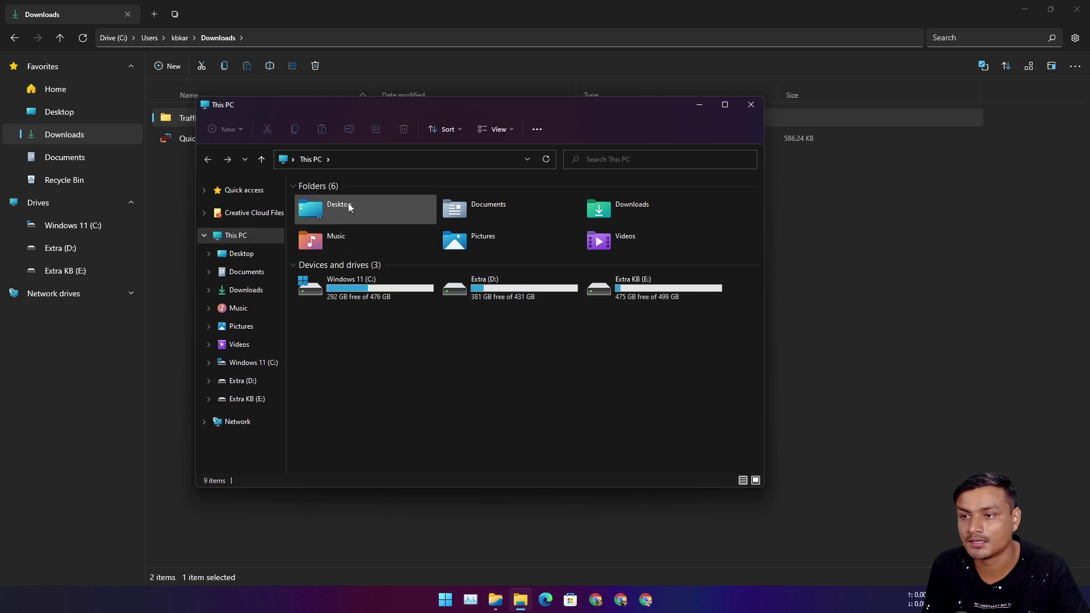
click(246, 289)
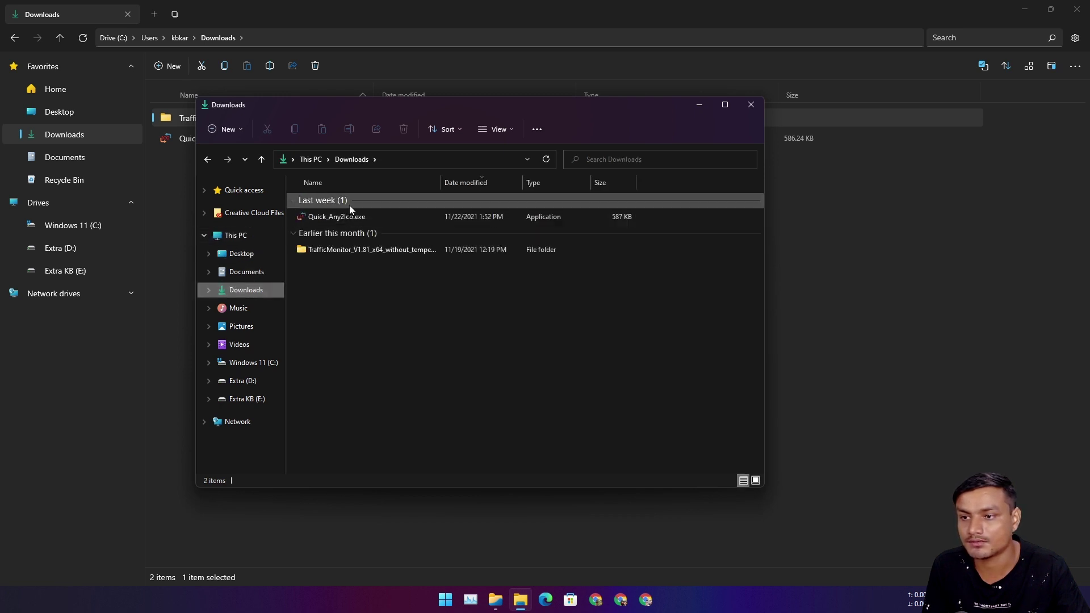
click(350, 216)
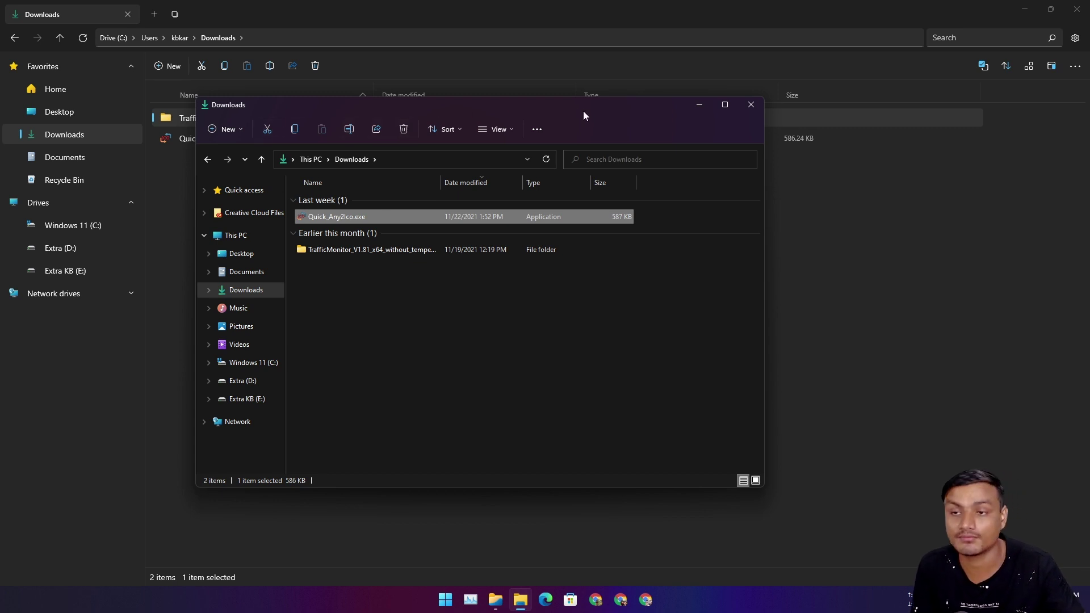
click(751, 104)
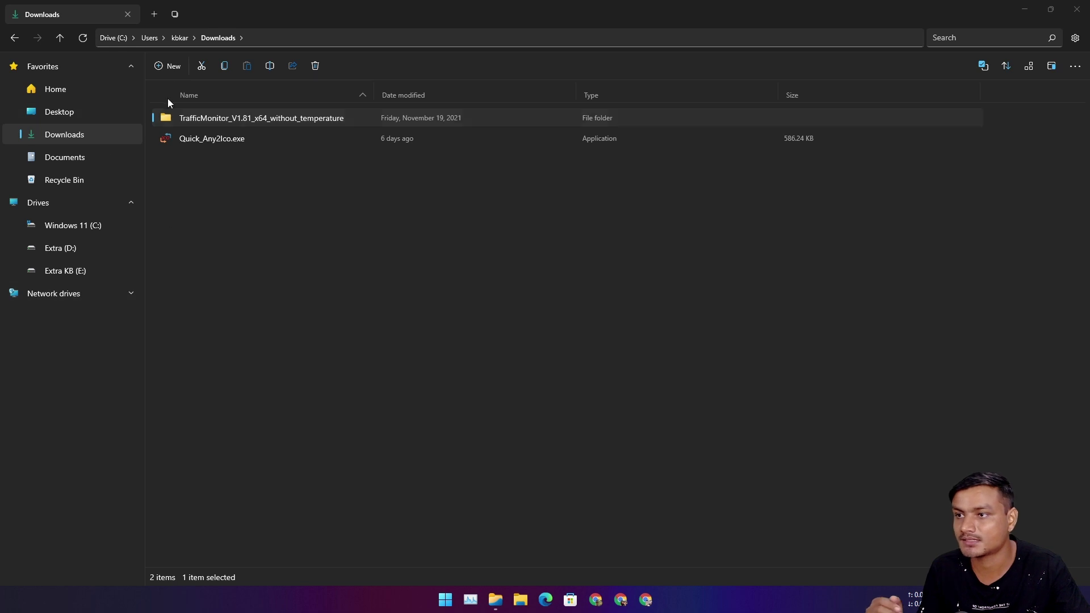
Turn on the dual pane view in Files' multitasking settings
click(1075, 37)
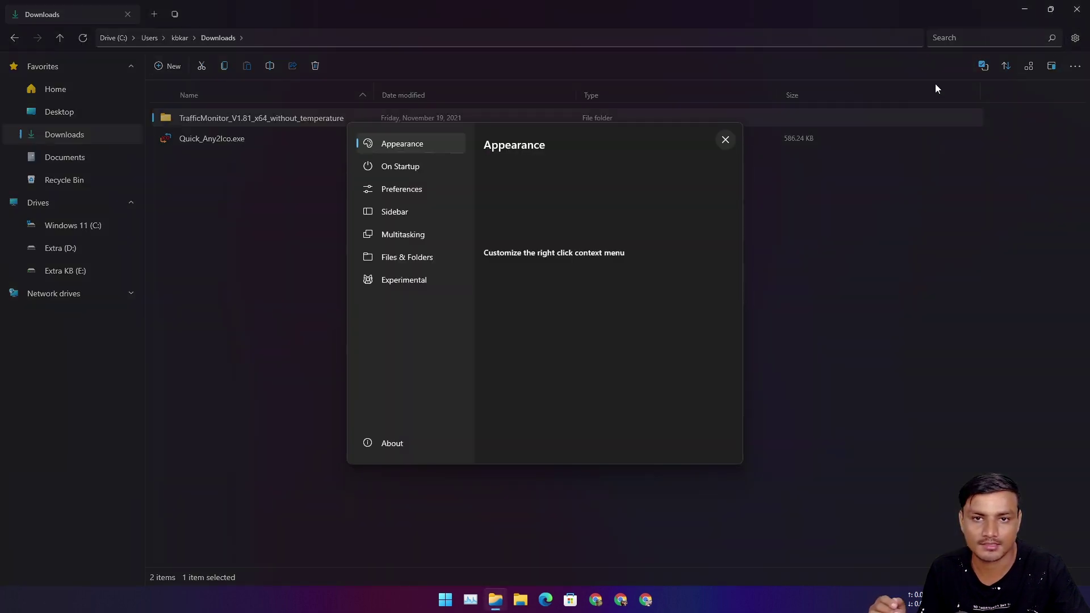
click(417, 236)
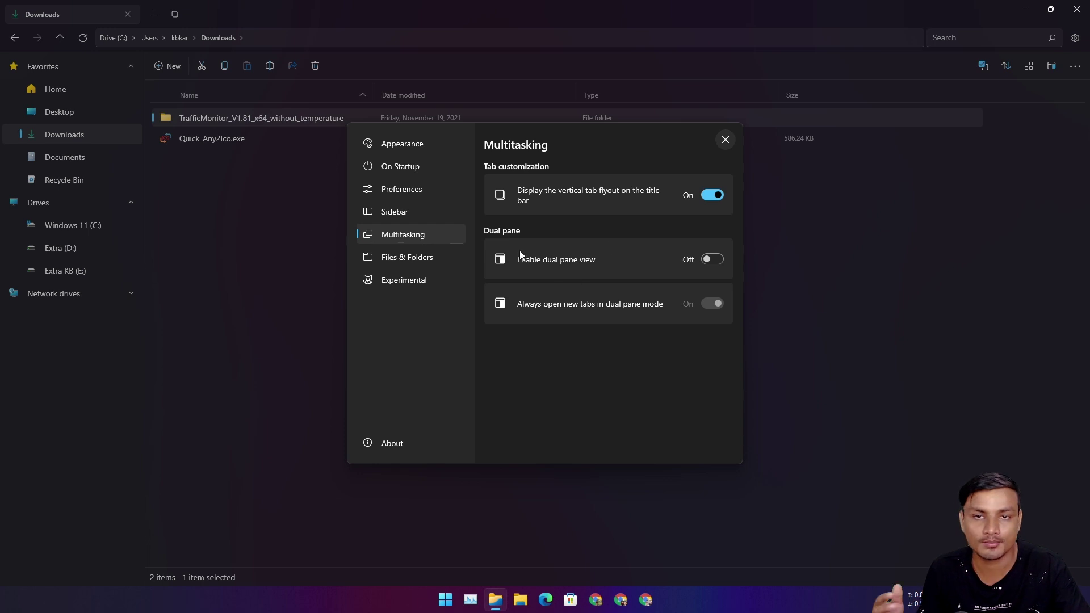
click(712, 259)
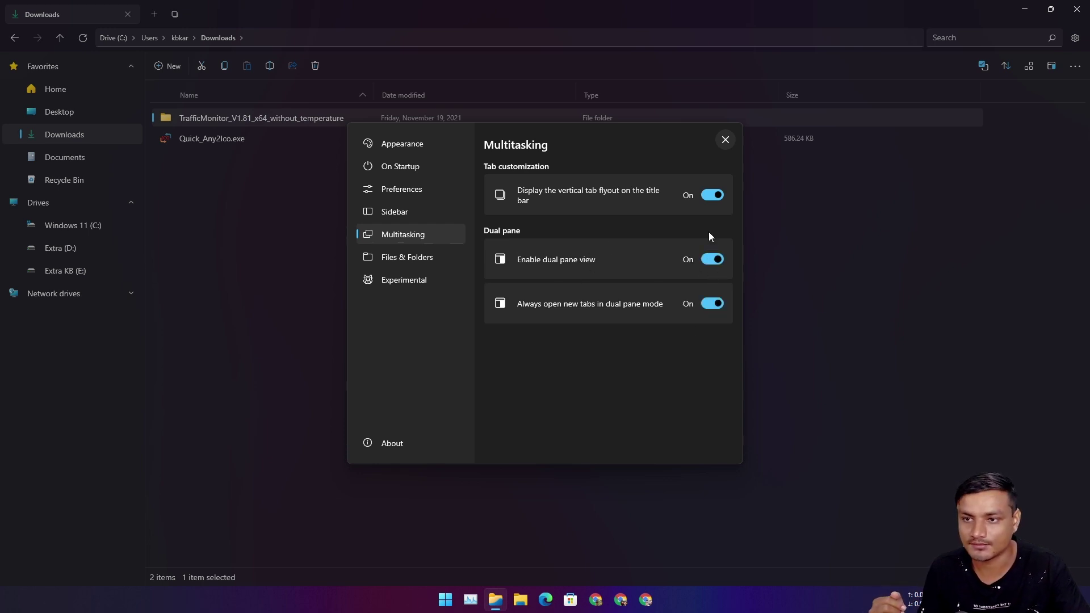
click(725, 140)
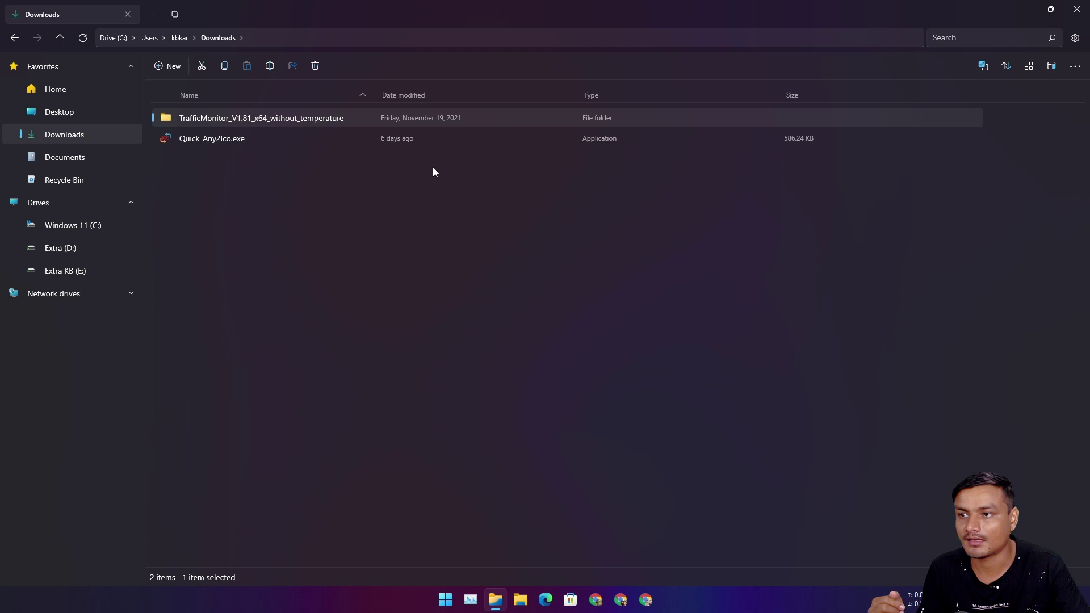
Open a new dual-pane Home tab with evenly split panes, visit Music and return, then re-maximize the window
click(154, 14)
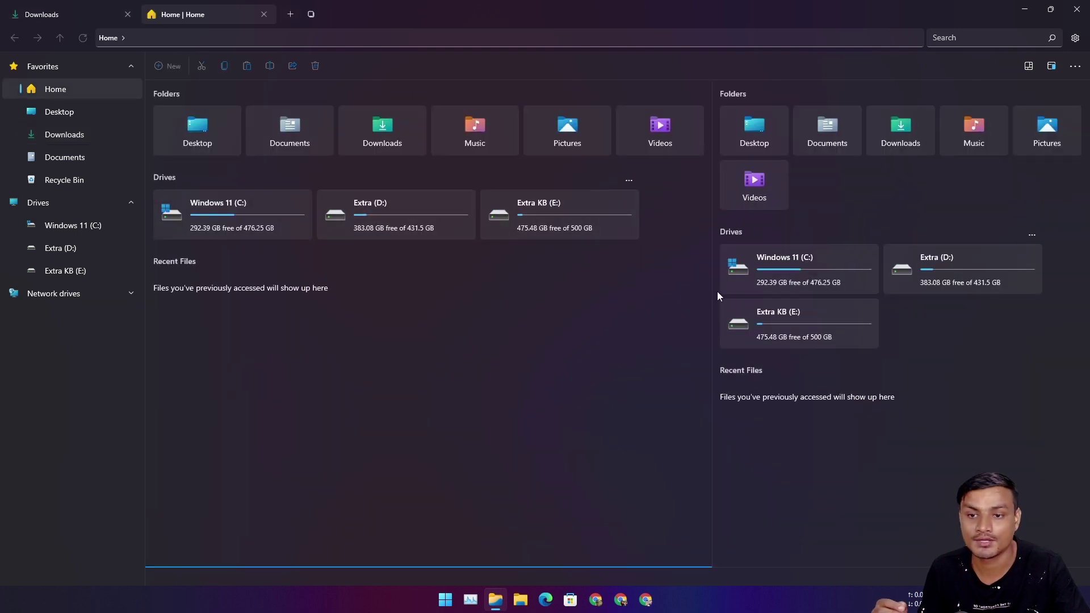
drag(714, 292, 558, 294)
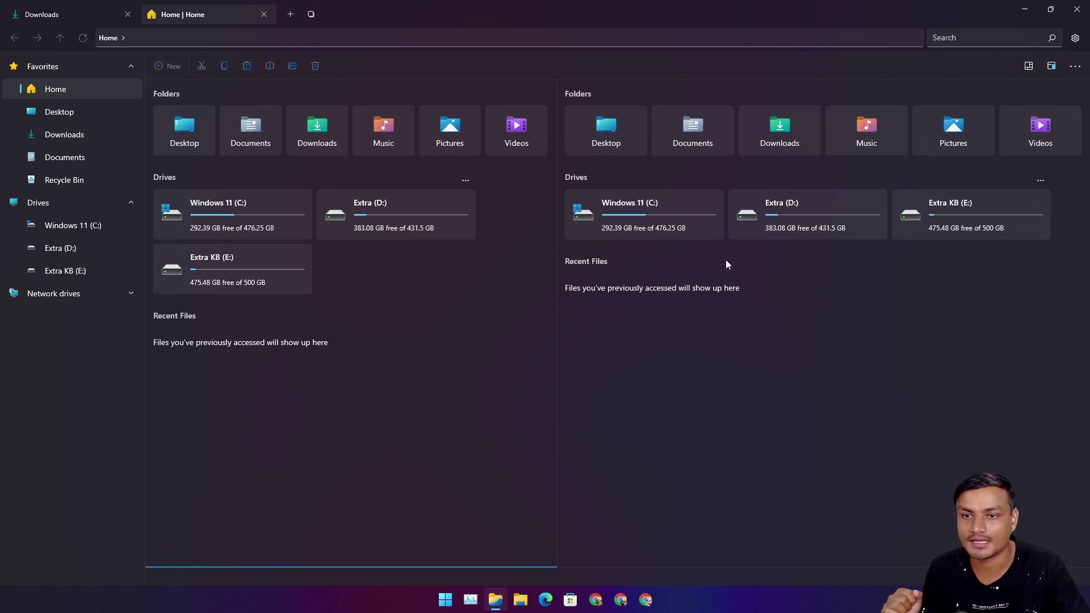
click(871, 138)
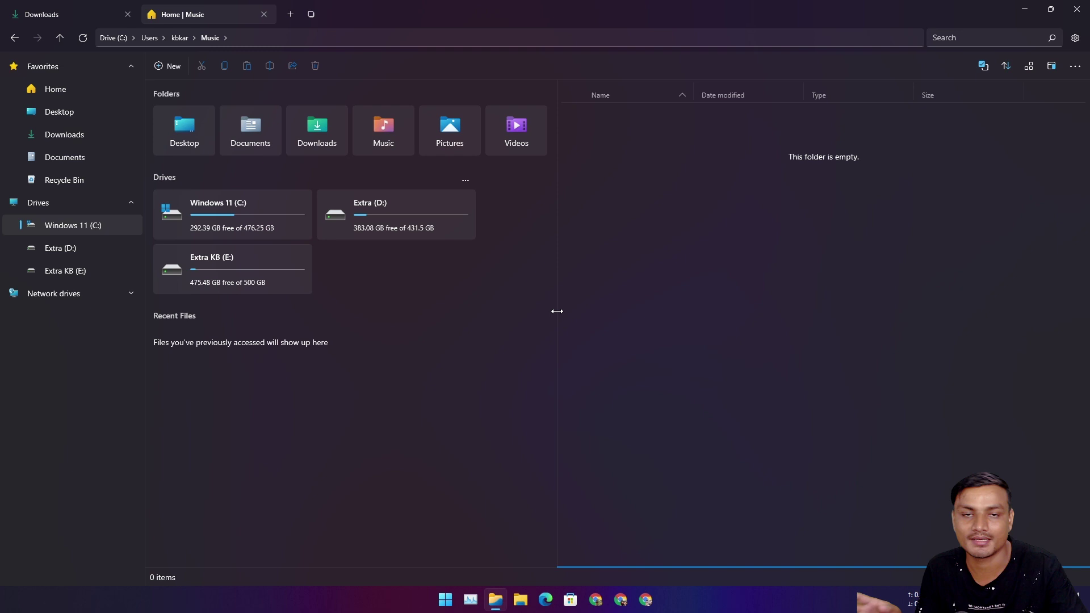
click(15, 38)
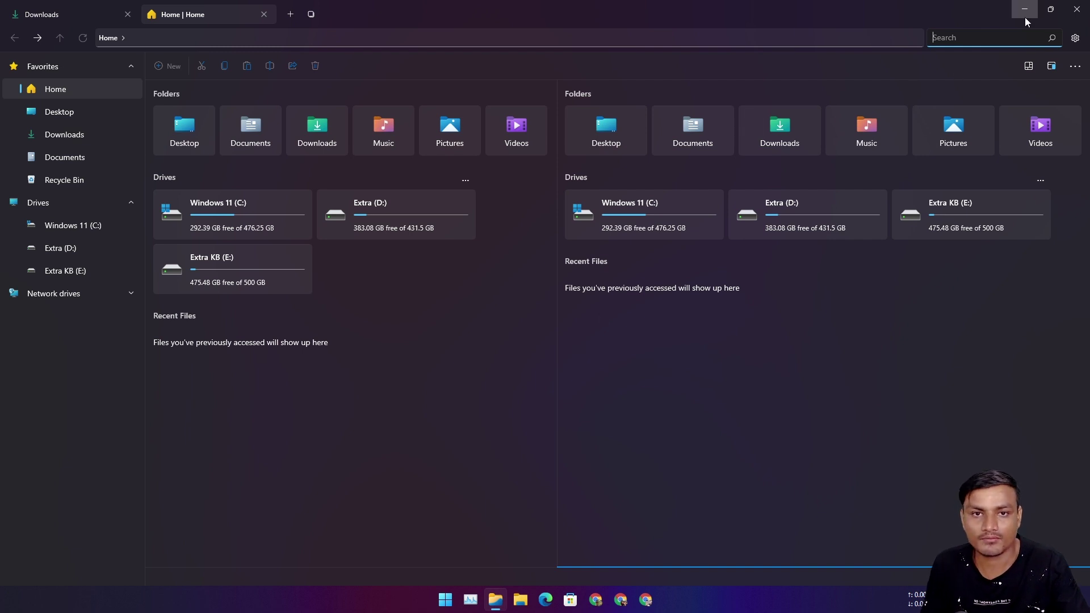
click(1045, 13)
click(791, 43)
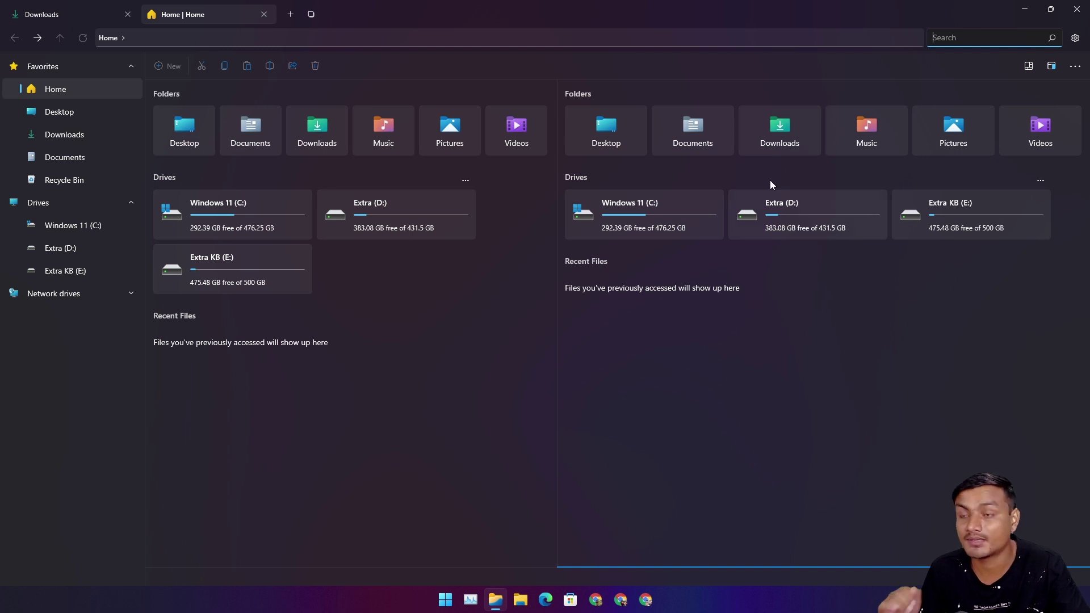
click(1049, 13)
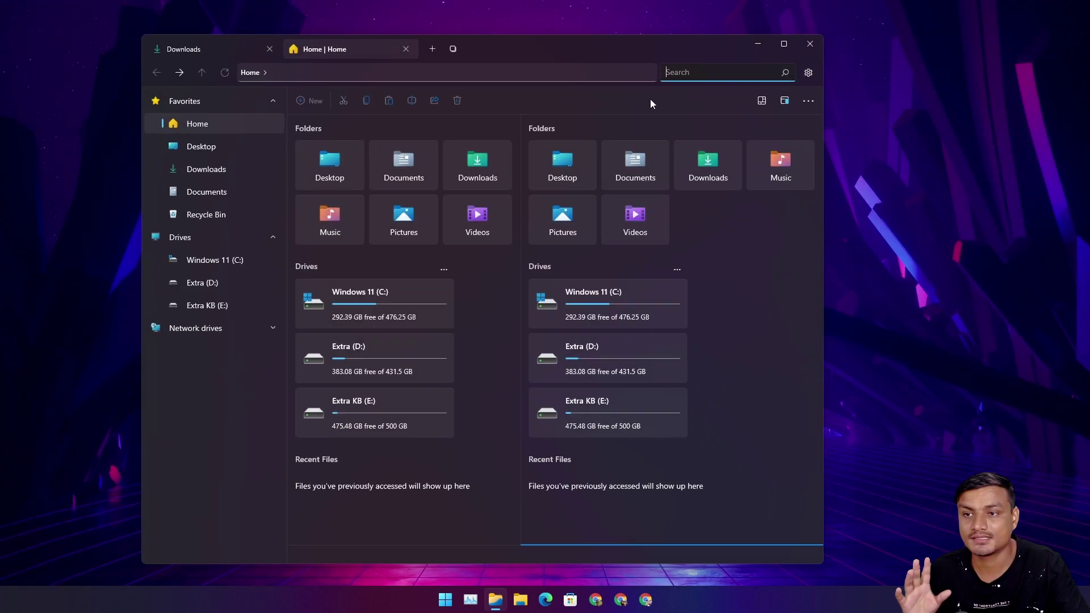
click(784, 45)
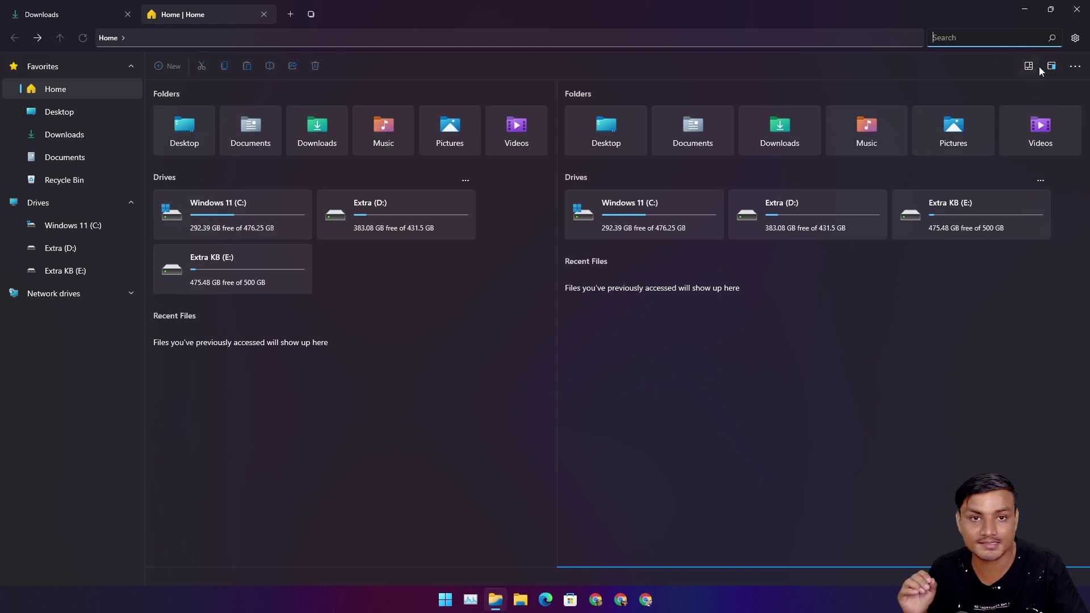
Show the Experimental settings page, where file tags and the default file explorer option are off
click(1075, 37)
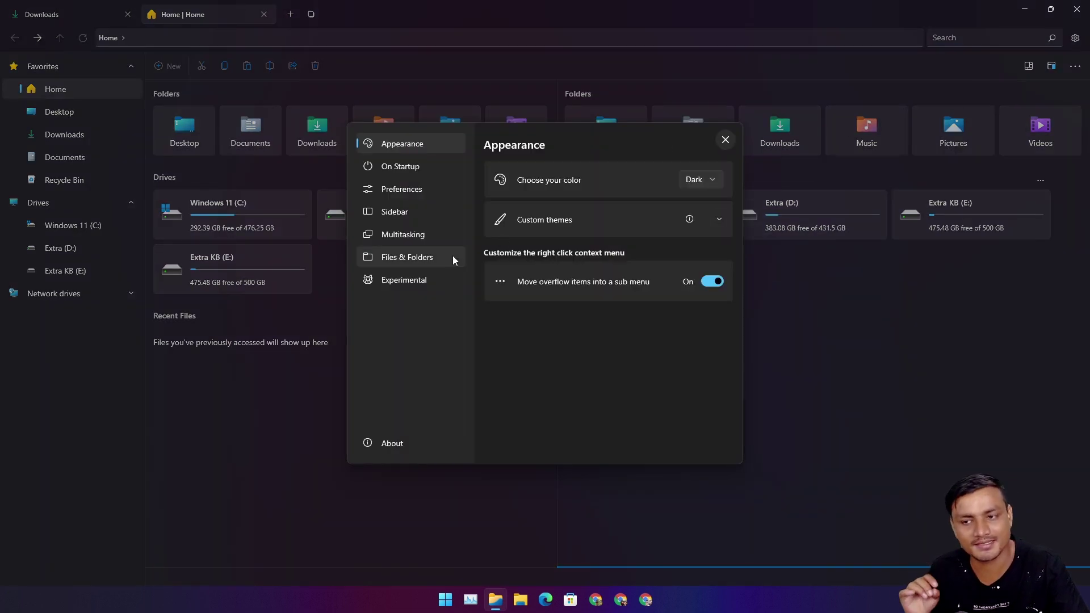
click(404, 281)
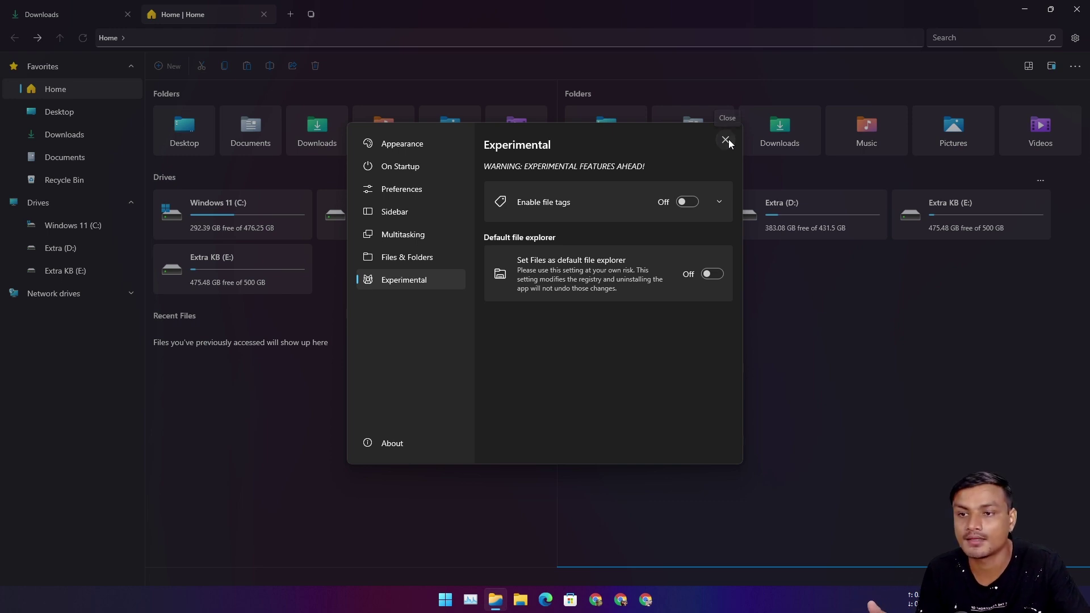
Close the Settings dialog to return to the split Home tab
click(727, 140)
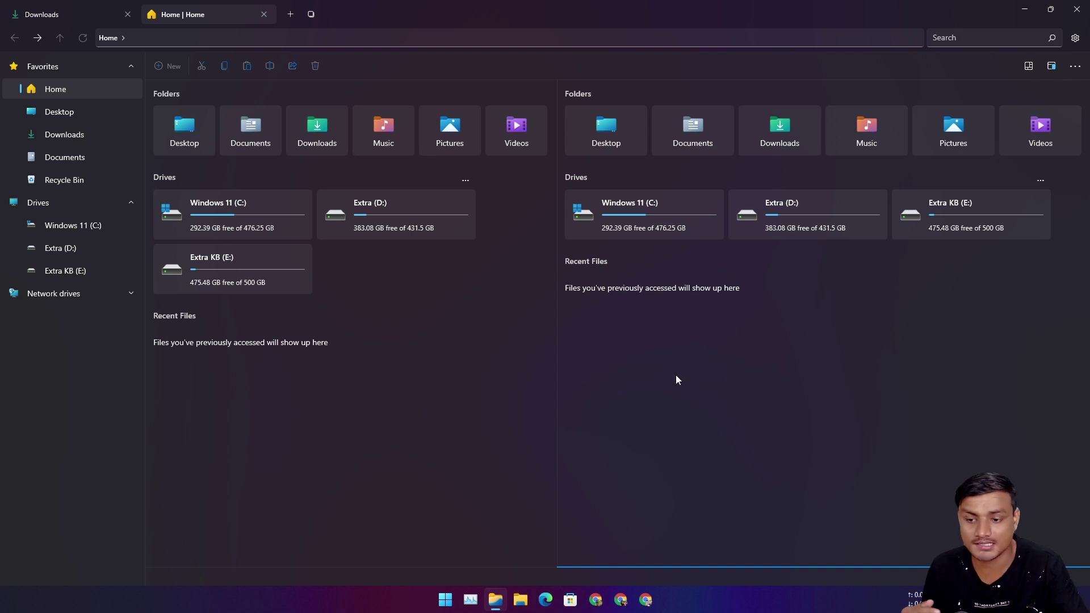
Enable the preview pane, restore Files to a smaller window, and place File Explorer's This PC window to its right
key(super+e)
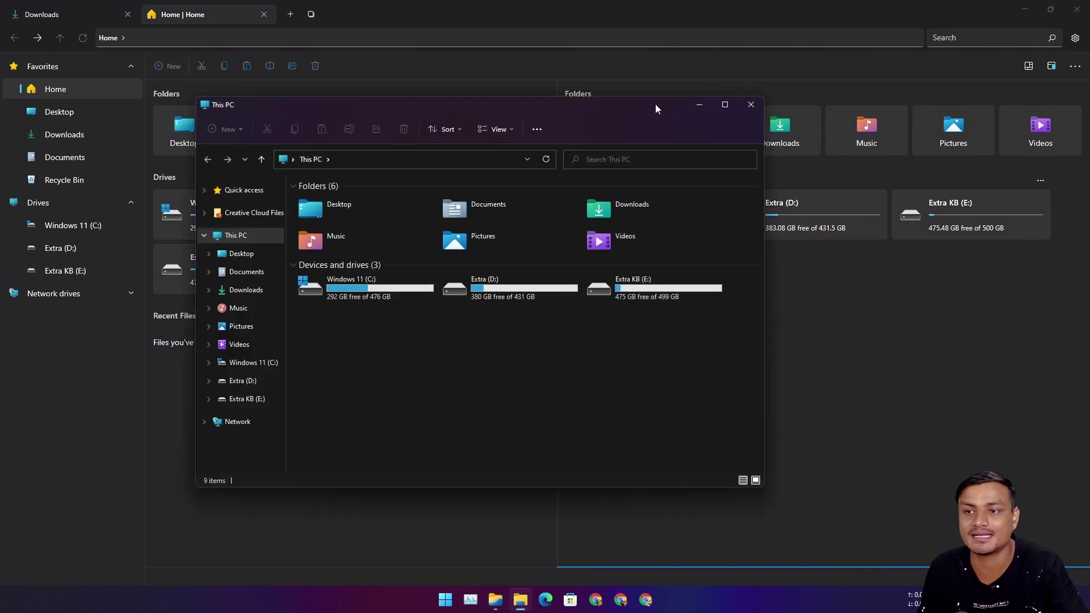
click(751, 105)
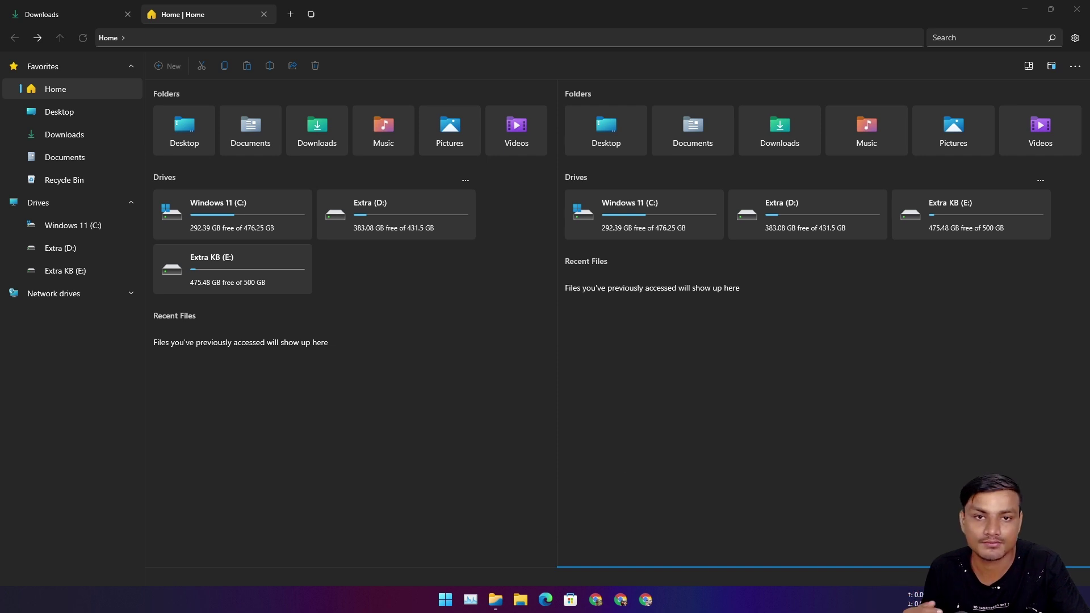
click(1052, 66)
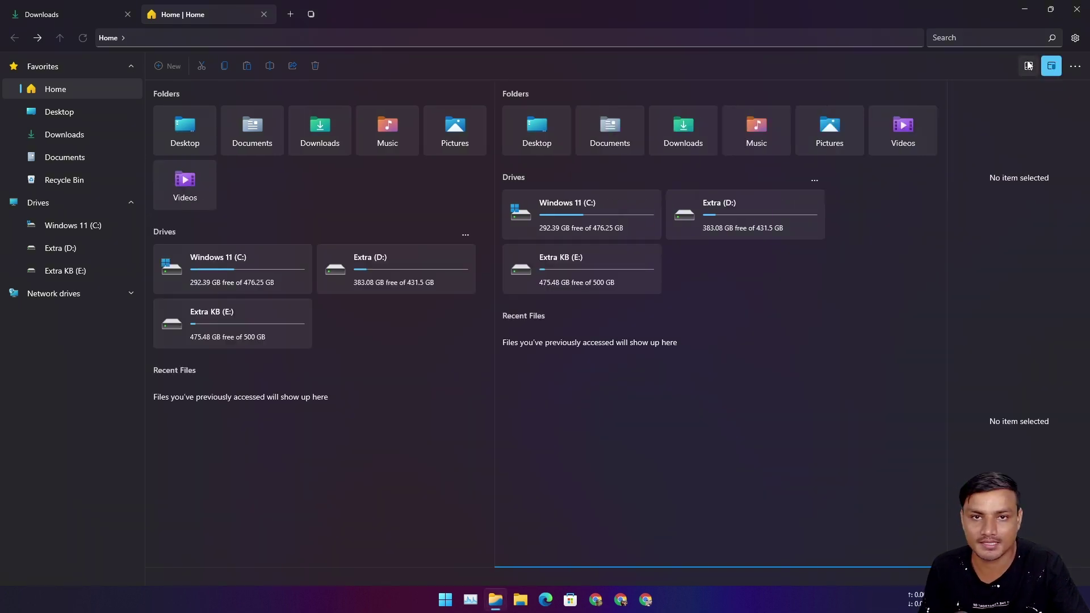
drag(928, 11, 621, 50)
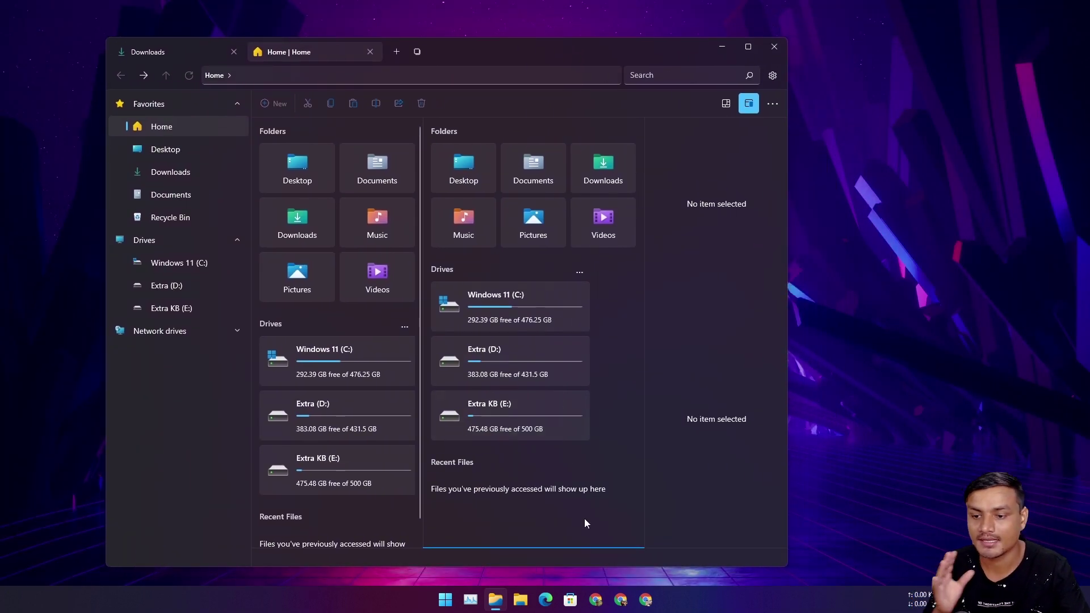
click(521, 600)
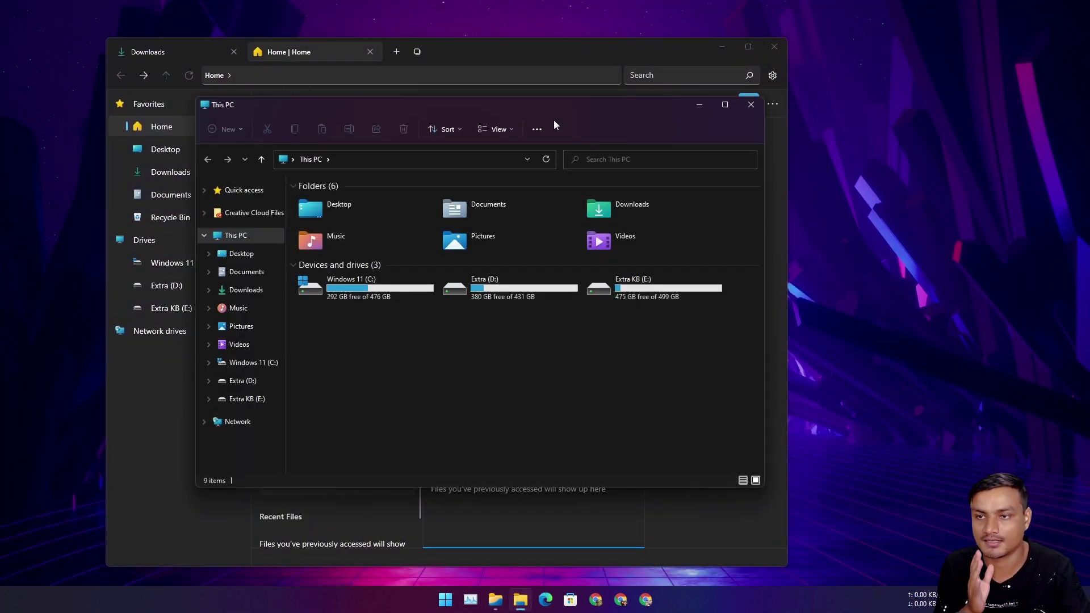
drag(555, 113, 798, 126)
Arrange Files on the left and This PC on the right, bringing each to the front in turn
drag(514, 54, 404, 49)
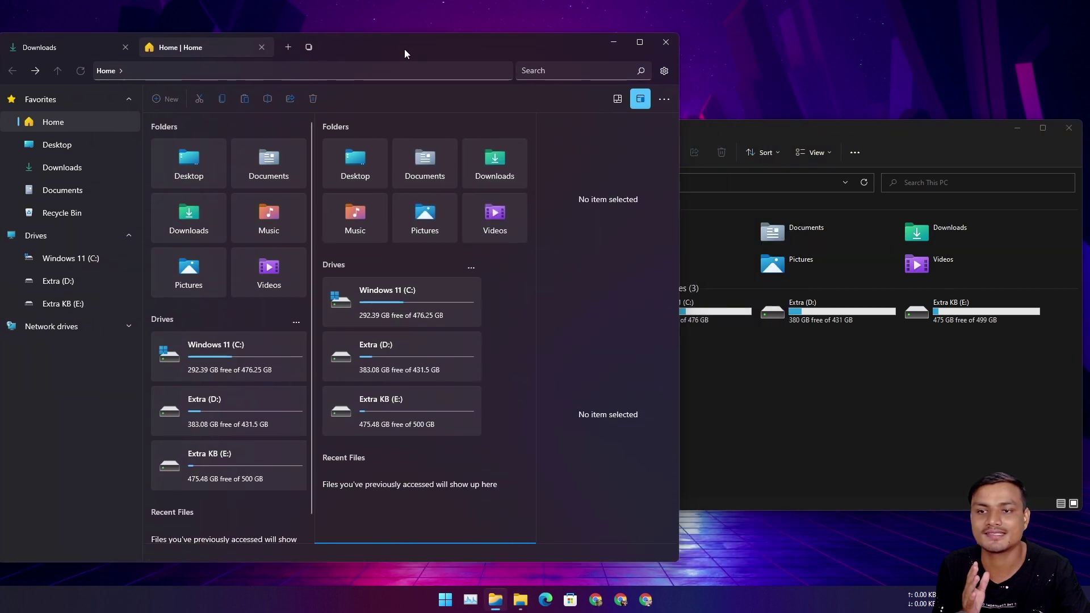
click(858, 128)
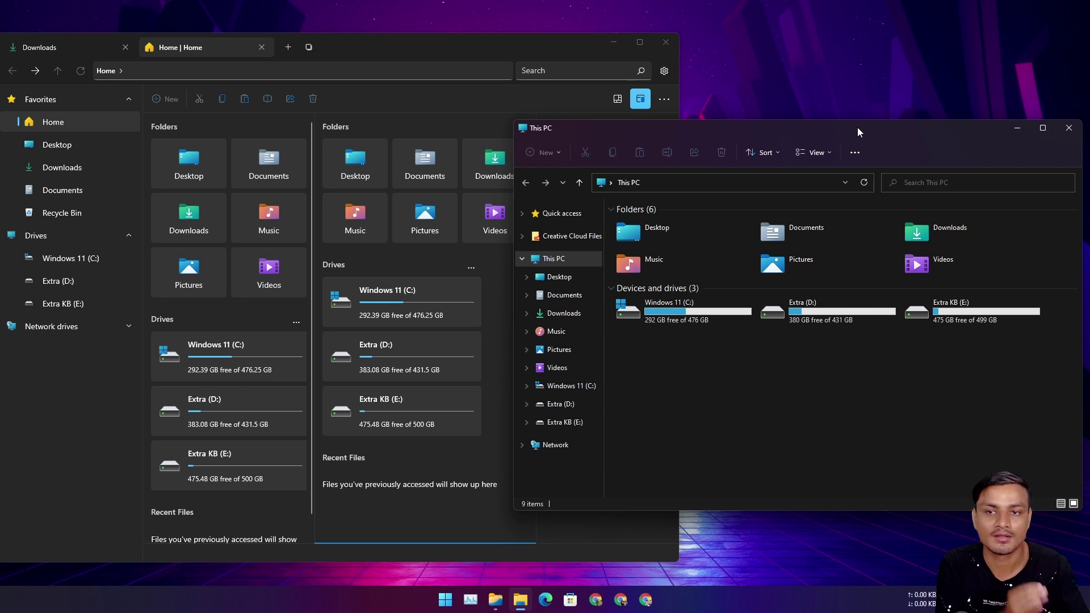
drag(858, 131, 886, 138)
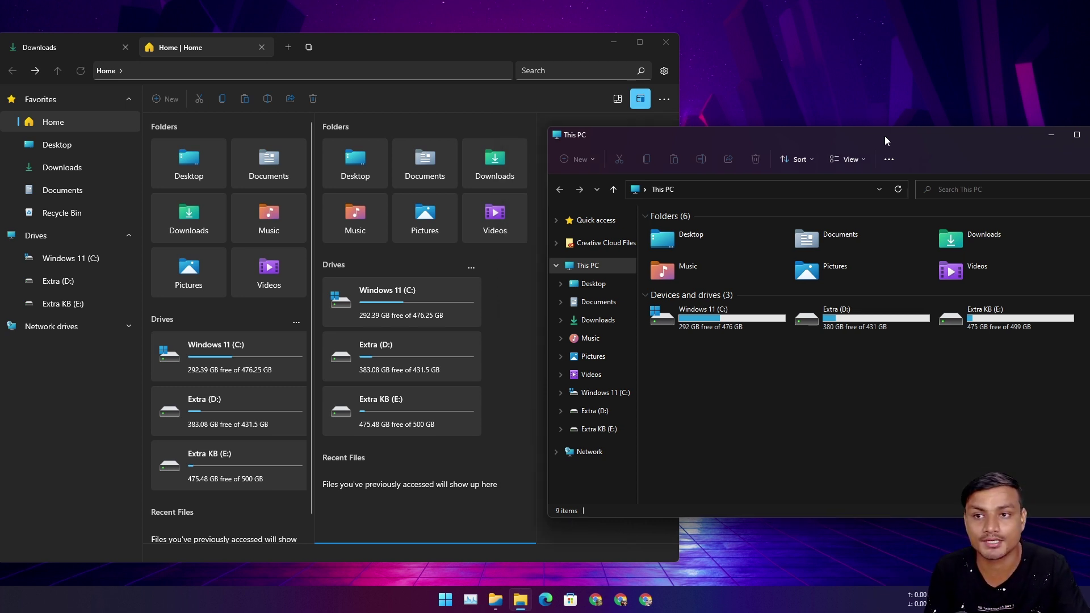
click(389, 50)
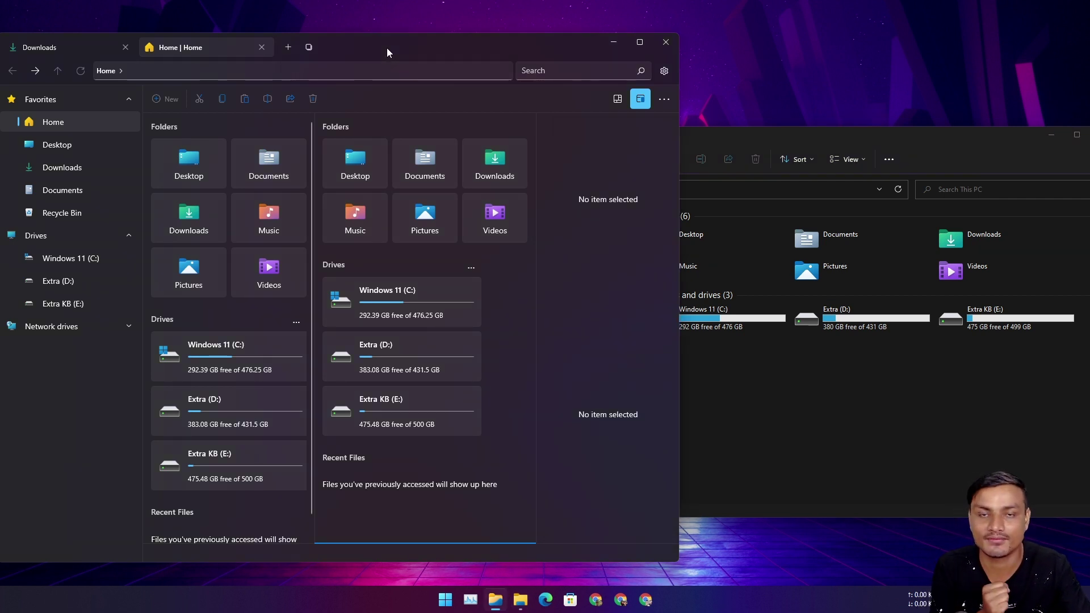
drag(349, 46, 435, 41)
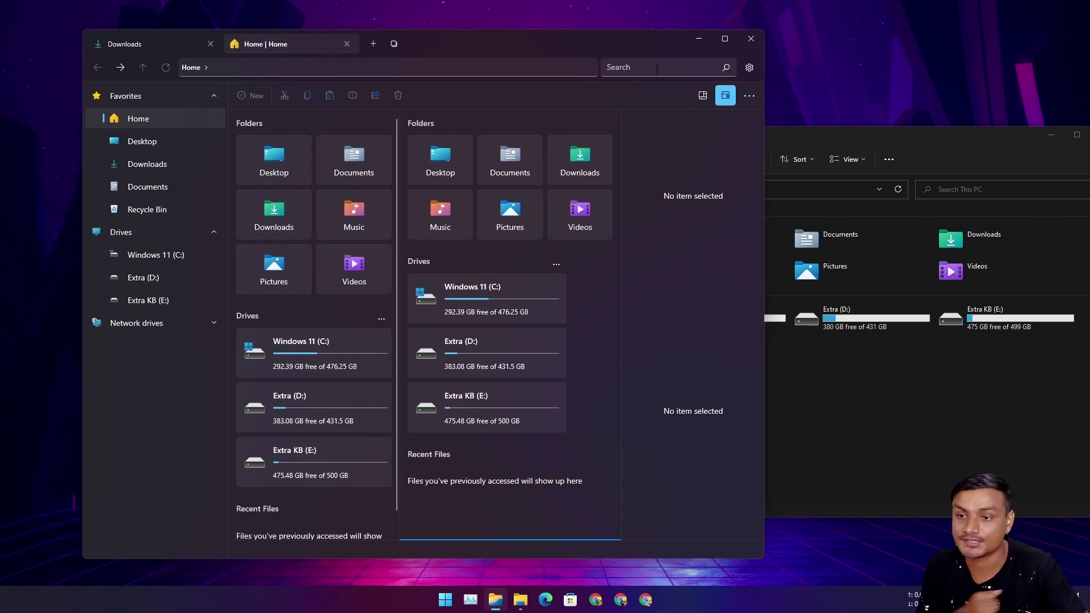
click(890, 141)
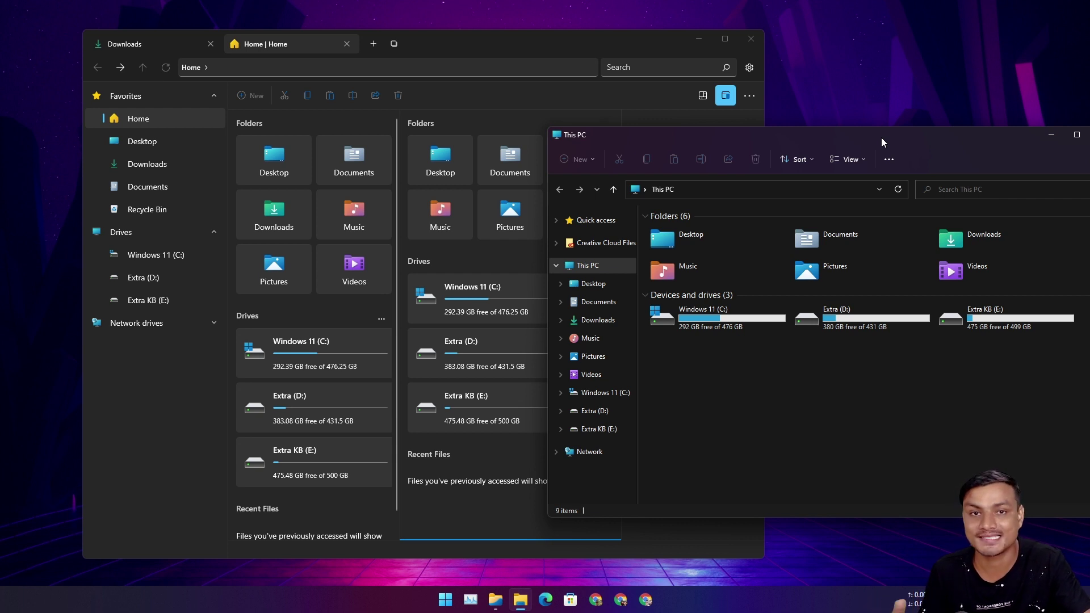
click(491, 43)
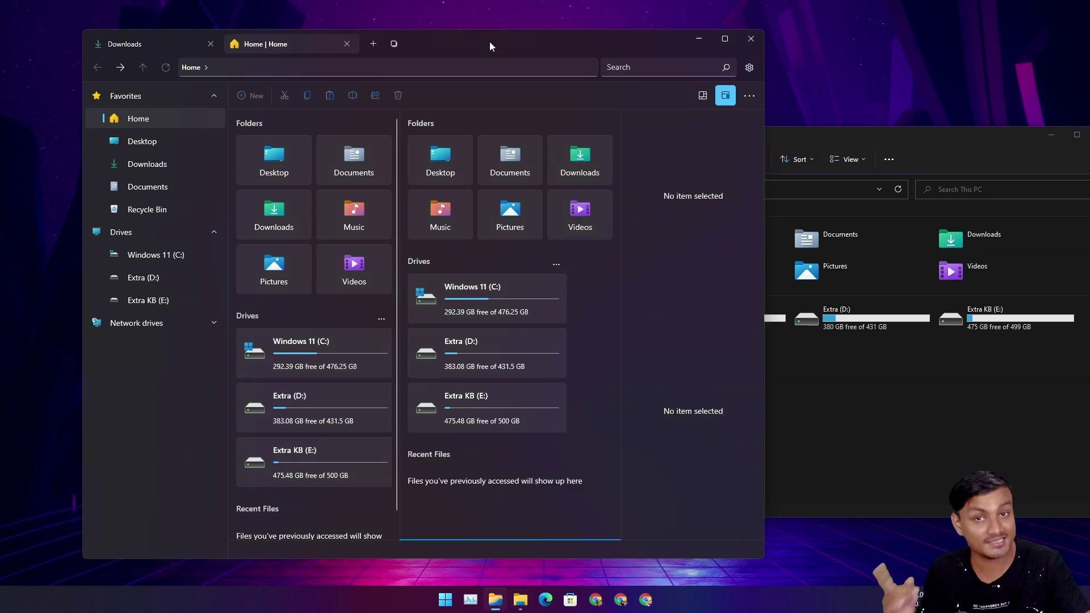
click(845, 140)
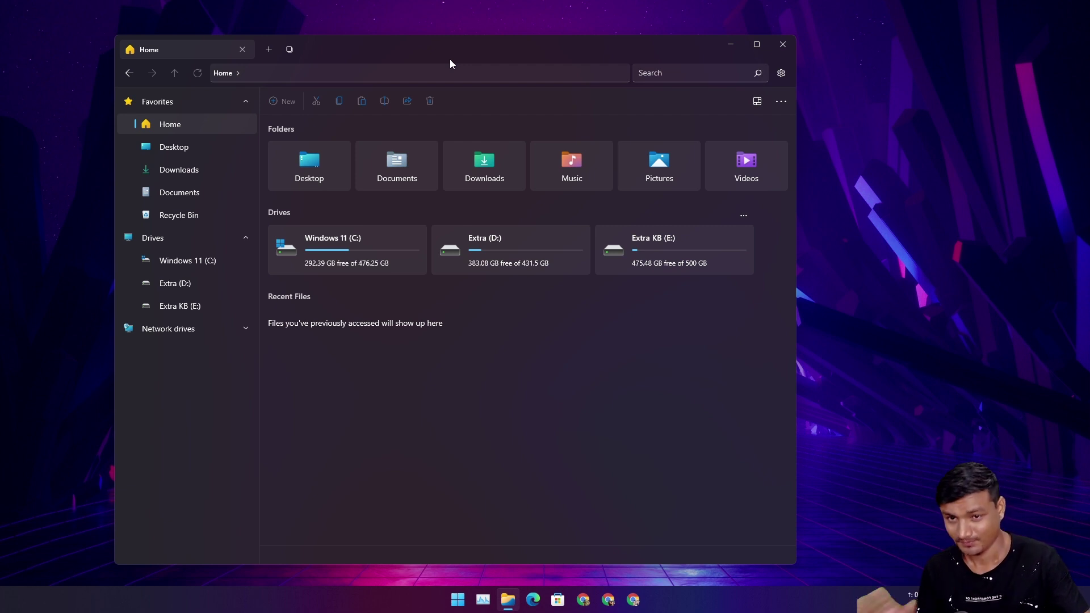
Browse Extra KB (E:), go back Home, open Downloads, then close Files
click(664, 243)
click(130, 74)
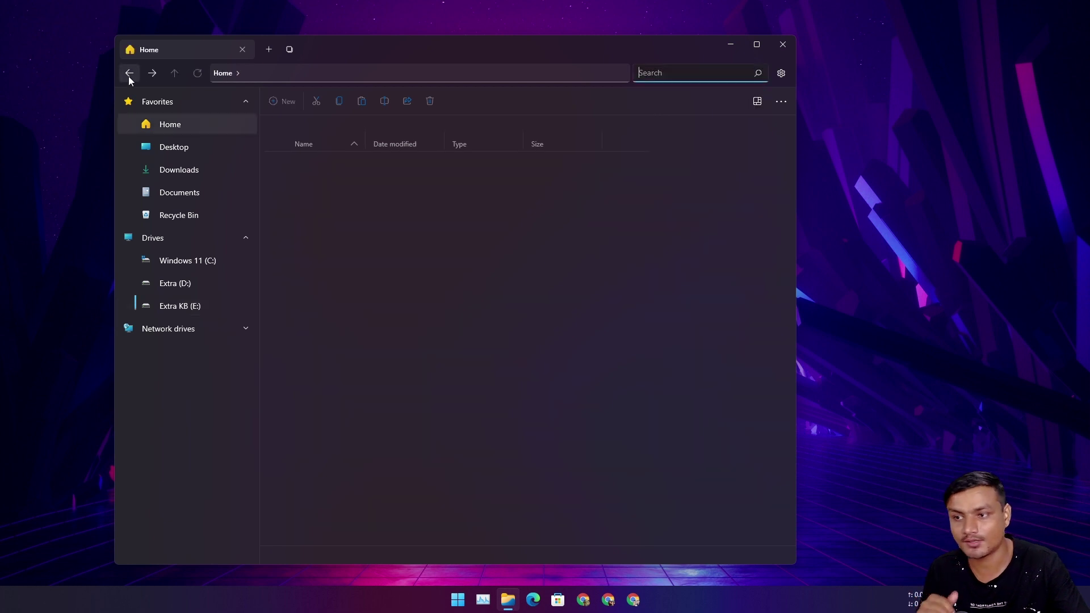
click(208, 176)
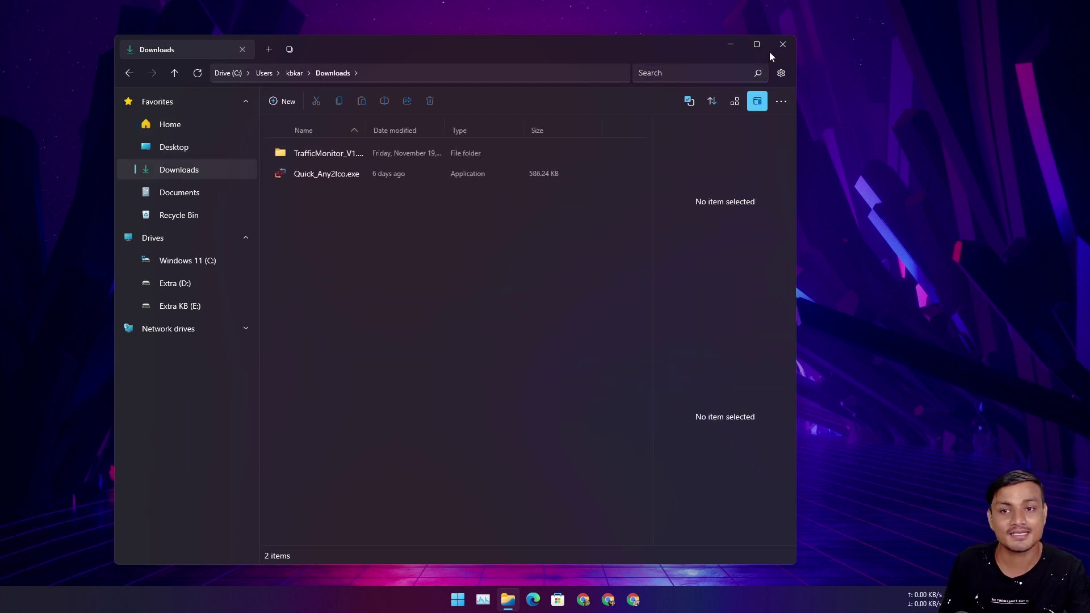
click(784, 45)
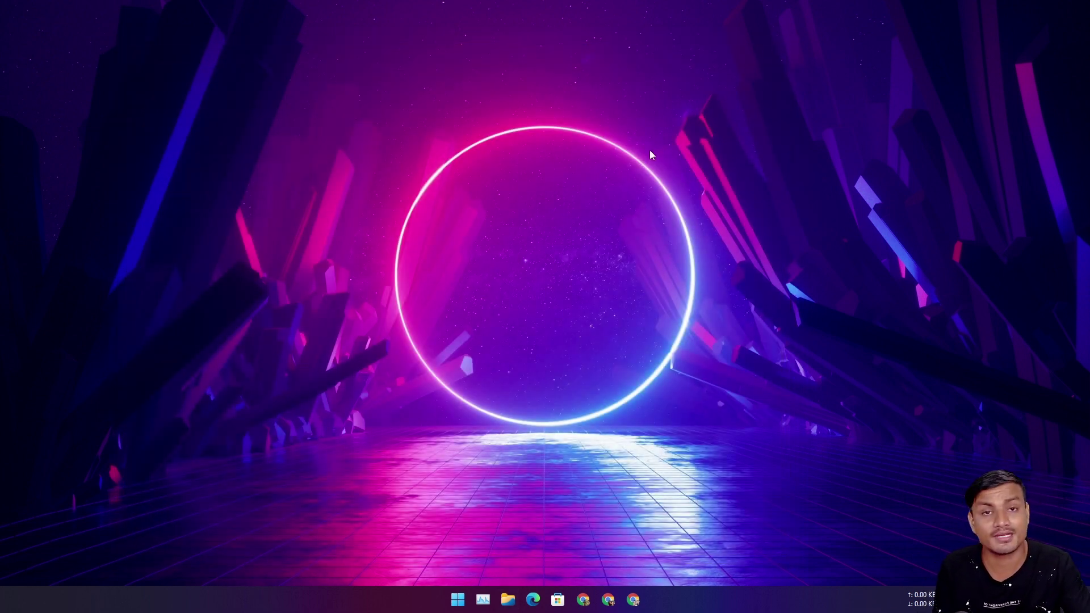
Search the Store for 'files', open the Files - File Manager for Windows listing and read its top review
click(558, 600)
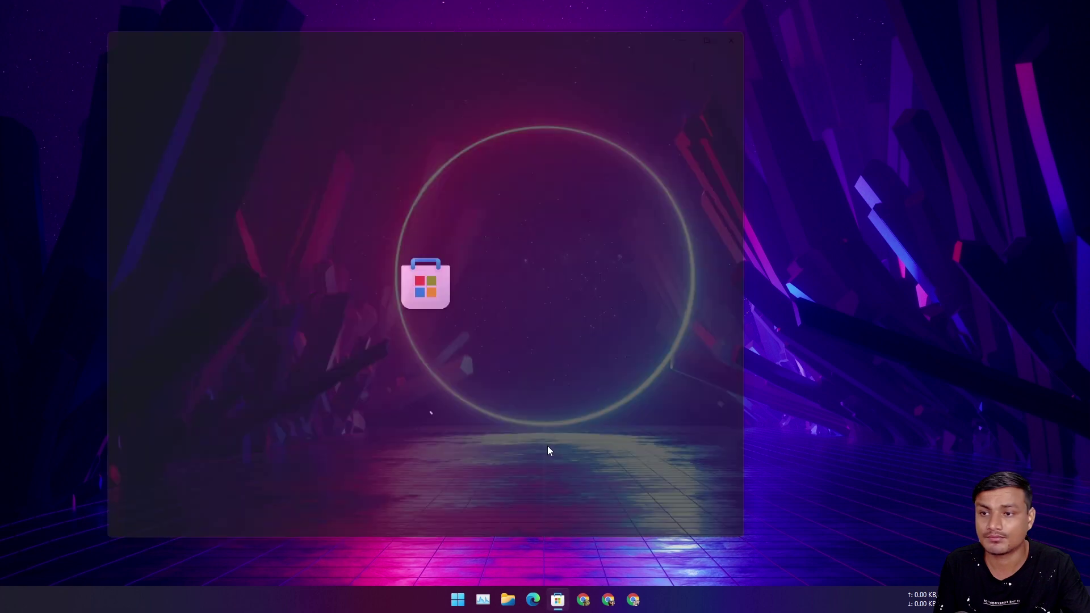
click(421, 26)
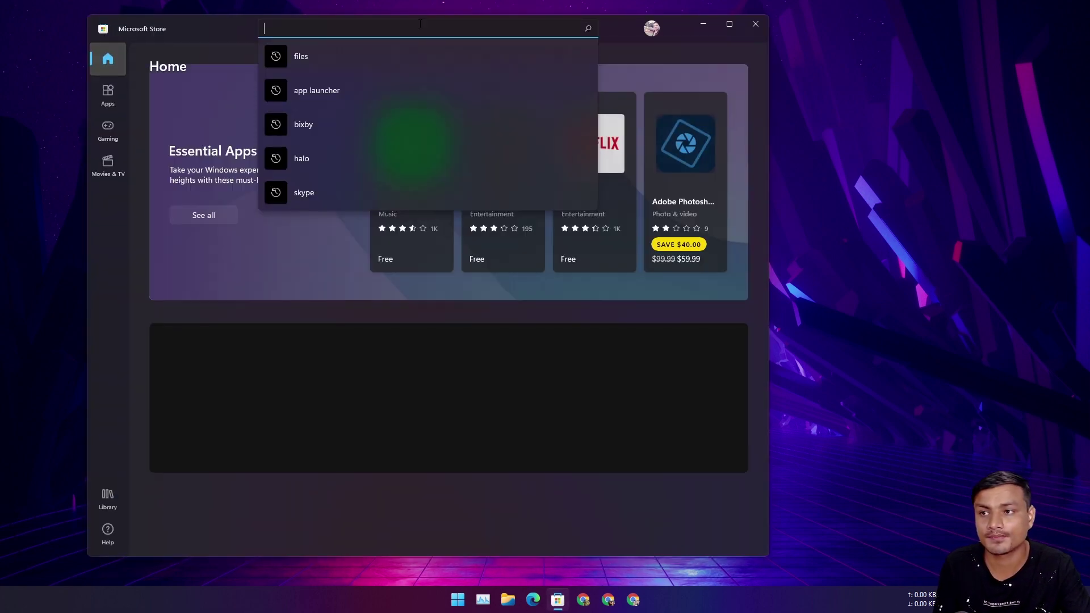
click(379, 56)
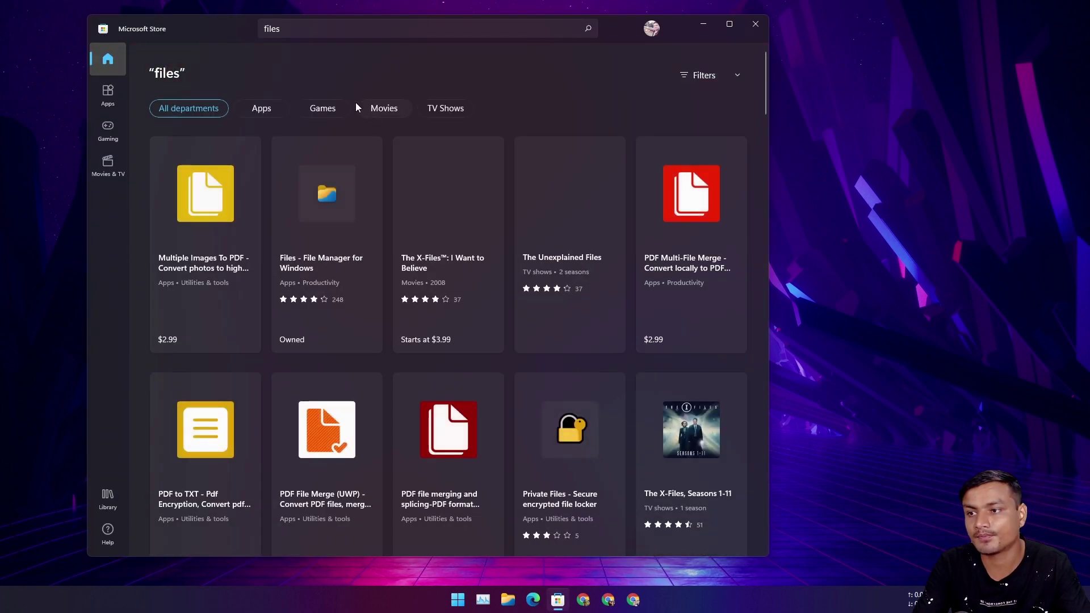
click(324, 212)
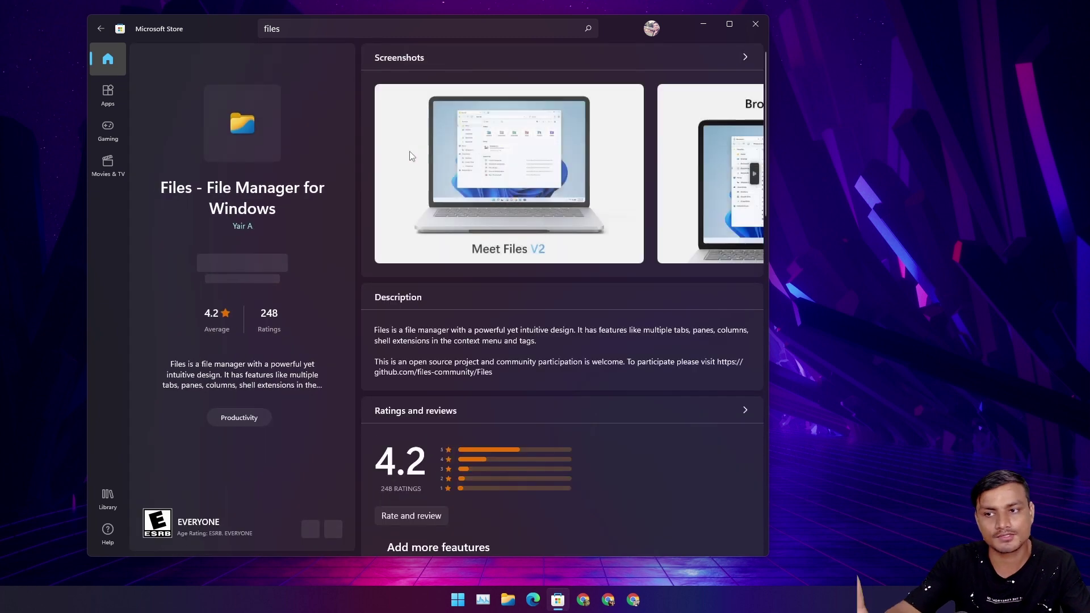
scroll(477, 240, down, 5)
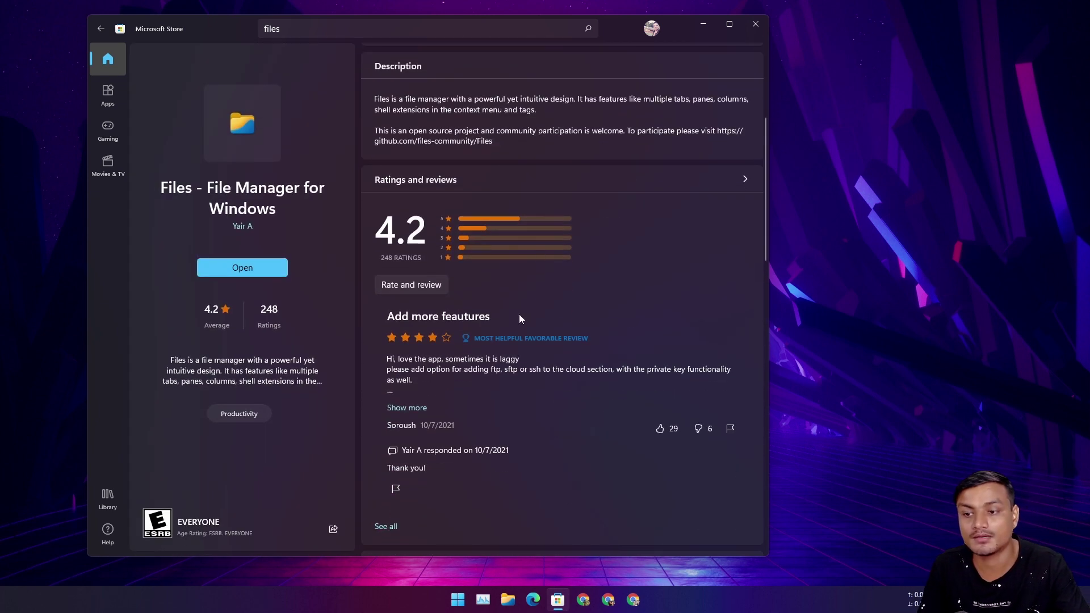
click(418, 406)
click(515, 379)
scroll(546, 376, down, 3)
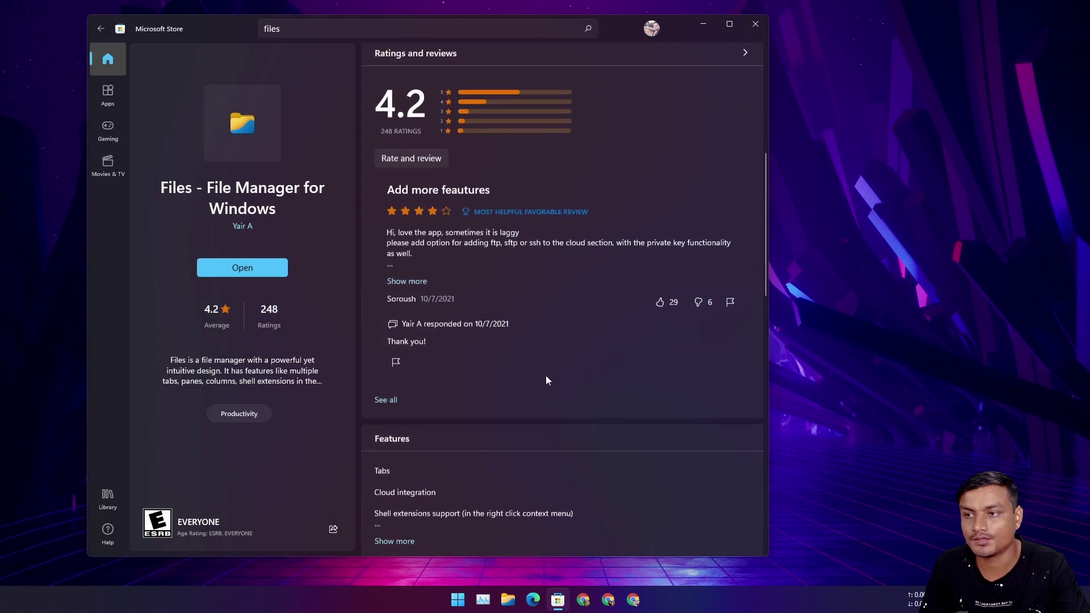
scroll(551, 341, up, 3)
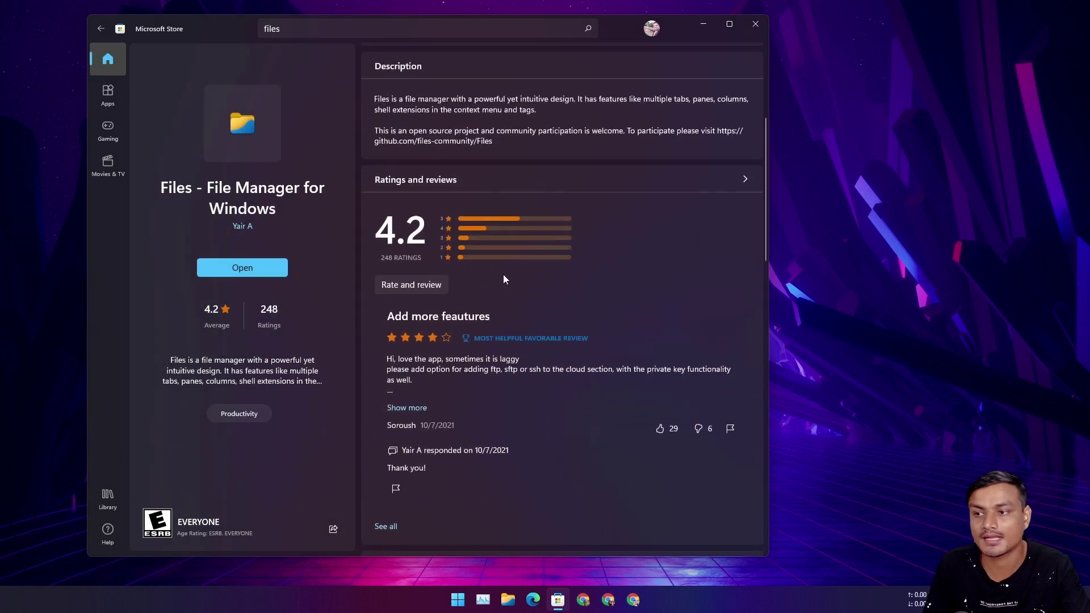
Browse the publisher's Quick Pad - Fluent Notepad App screenshots, return to the Files listing, then close the Store
click(242, 226)
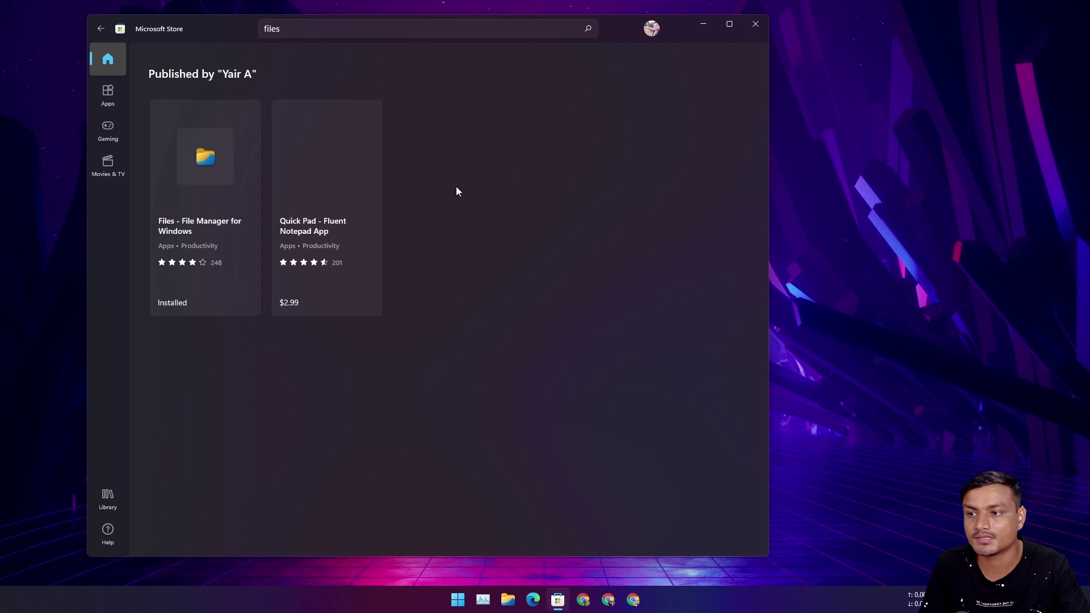
click(313, 223)
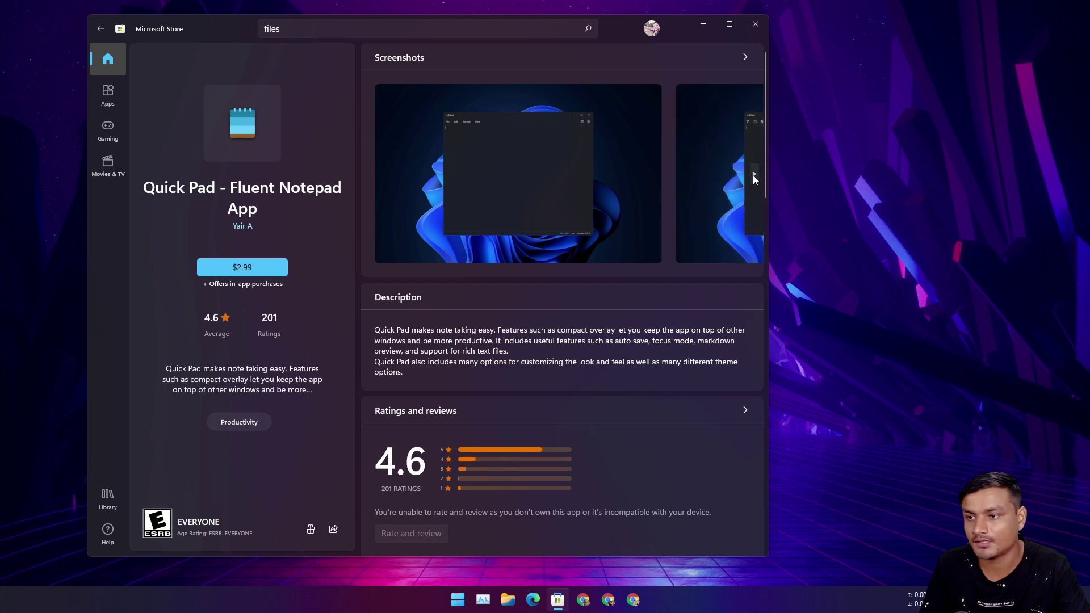
click(753, 175)
click(753, 175)
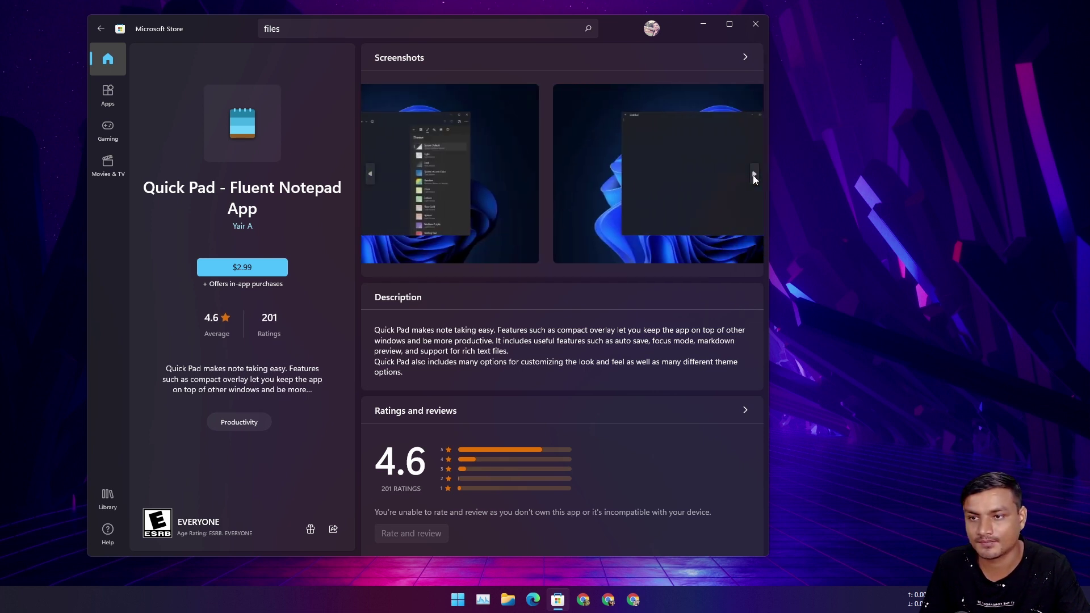
click(753, 174)
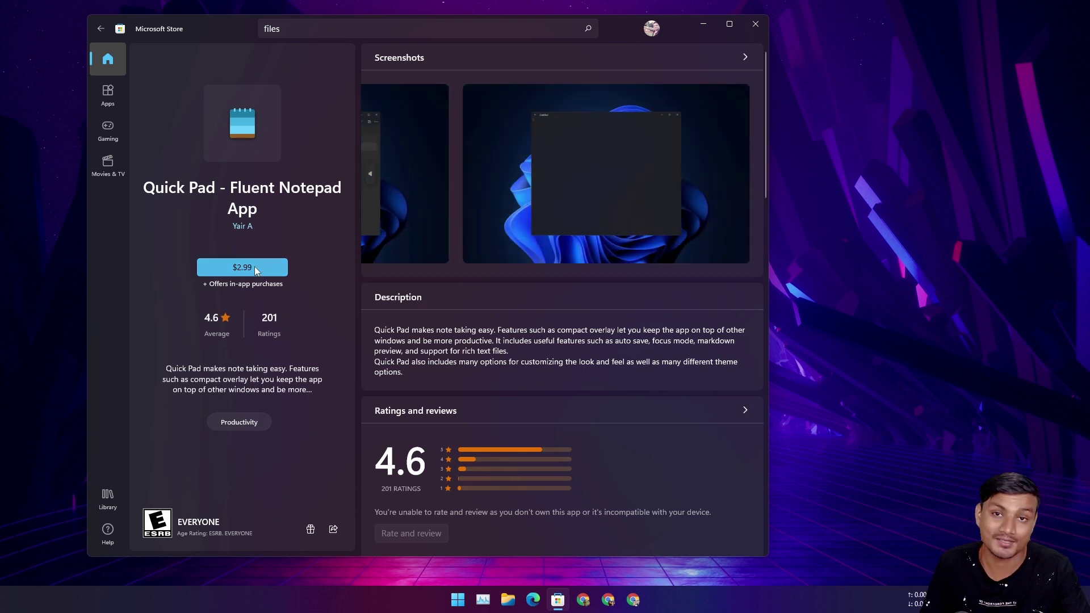
click(101, 34)
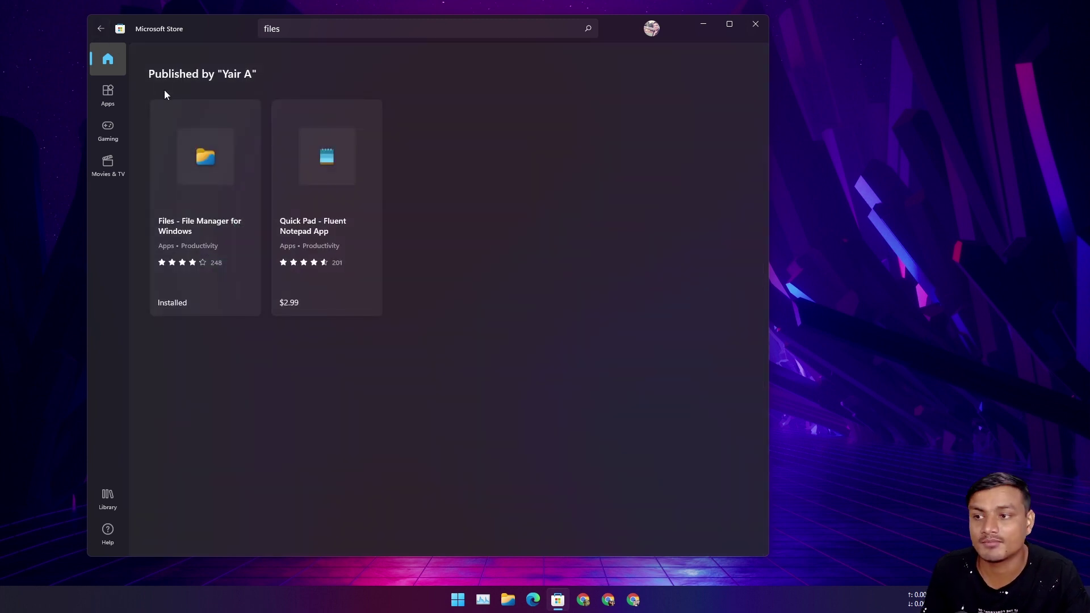
click(231, 176)
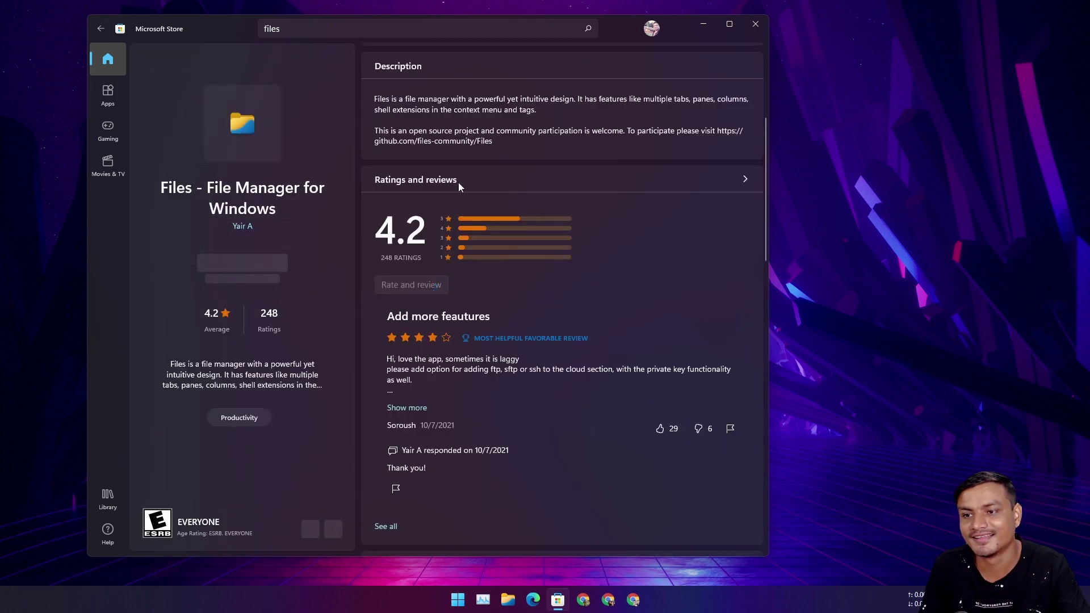
click(750, 29)
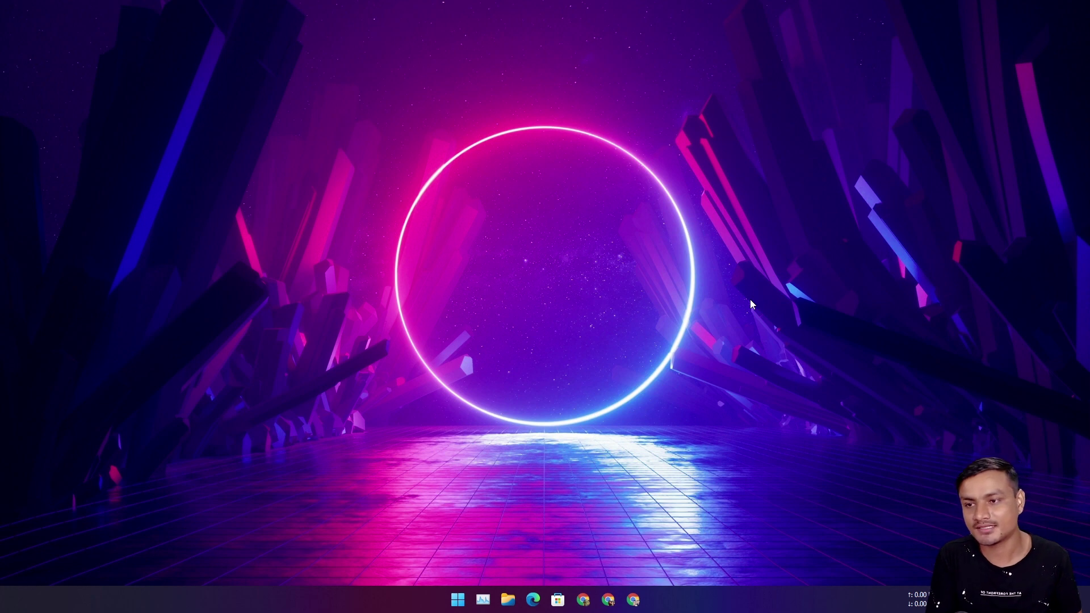
click(508, 600)
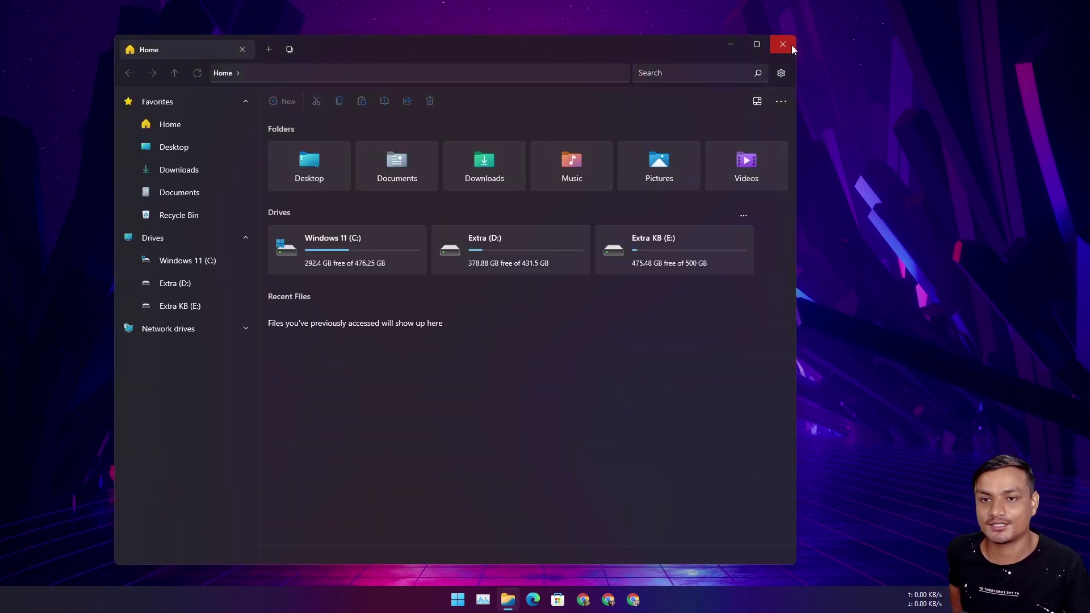
click(784, 45)
key(super+e)
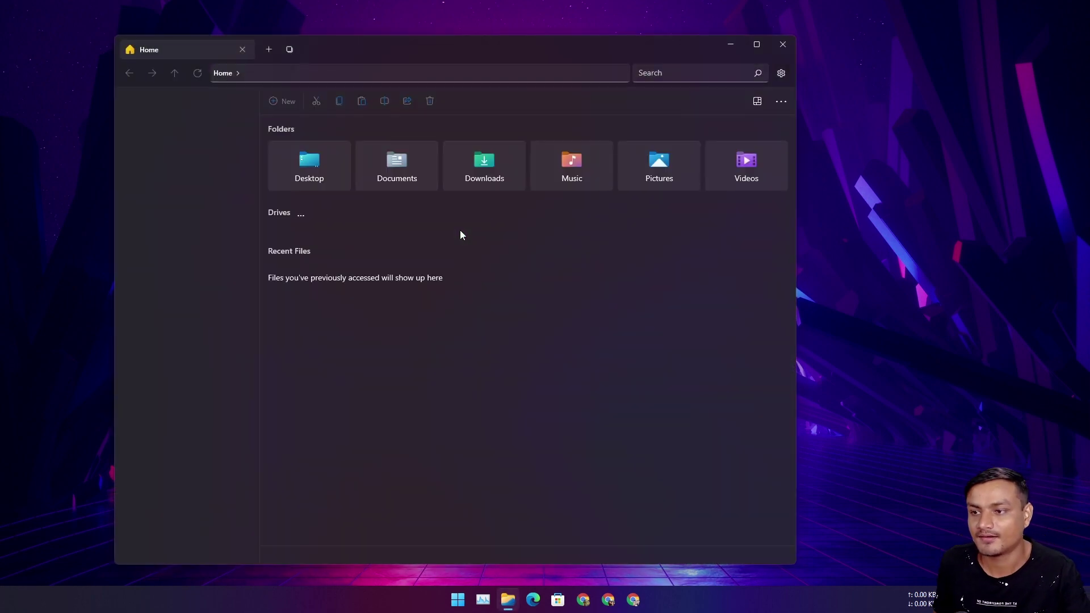
click(784, 45)
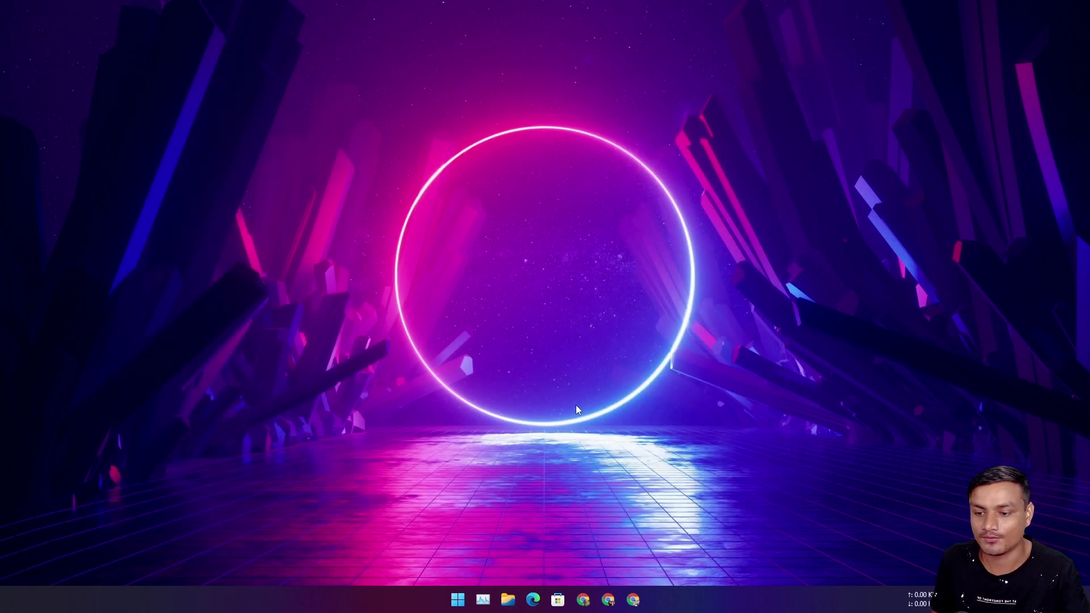
key(super+e)
click(779, 46)
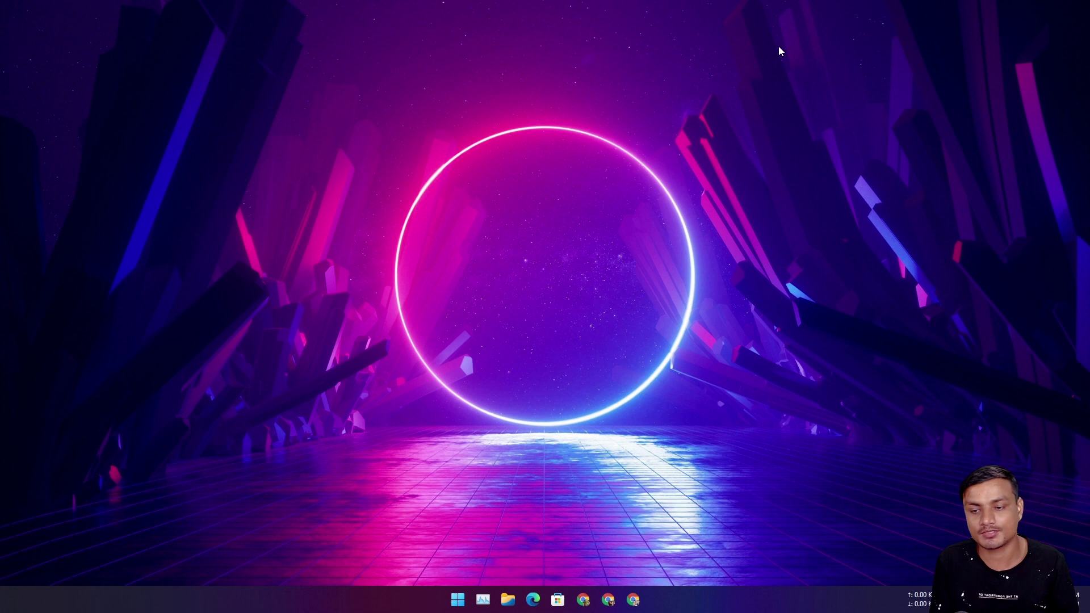